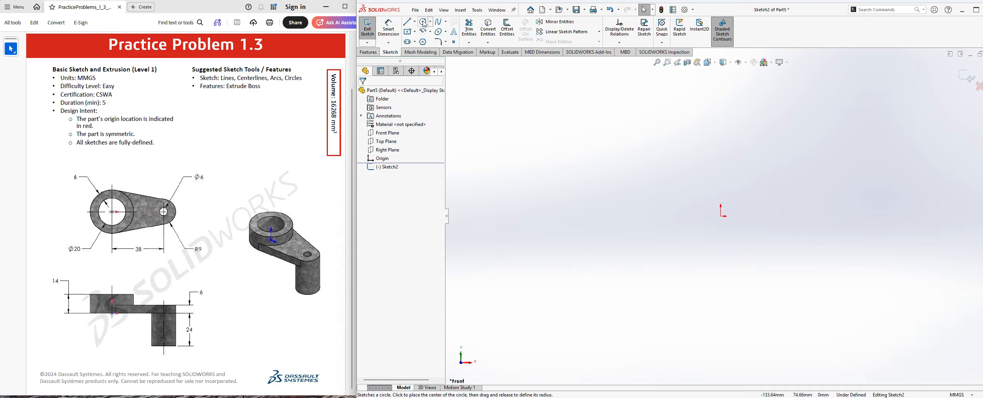
# Sketch a circle of about 29.6 mm radius centred on the origin and a second of about 14.3 mm radius level with it along positive X
pyautogui.click(423, 22)
pyautogui.click(721, 217)
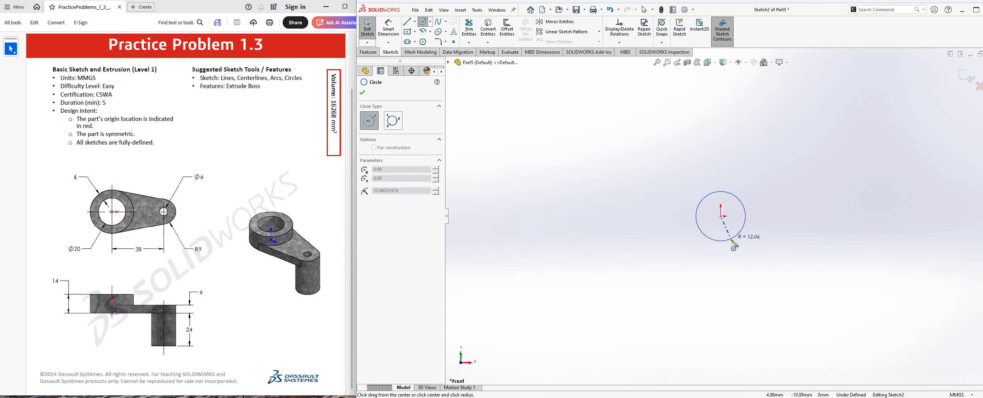
pyautogui.click(738, 275)
pyautogui.scroll(2, 570, 203)
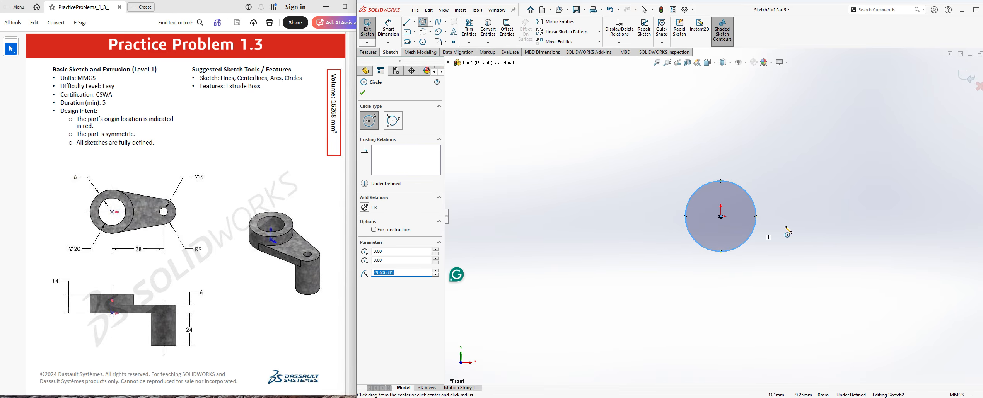
pyautogui.scroll(-3, 788, 216)
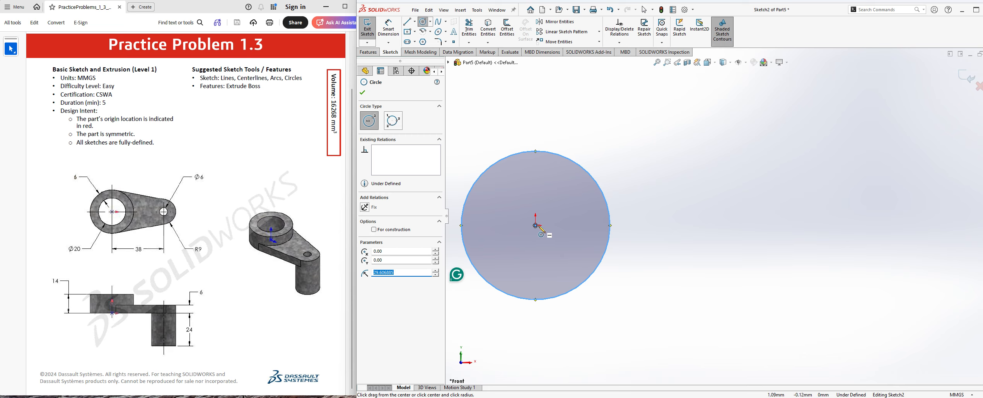
pyautogui.click(722, 225)
pyautogui.click(740, 256)
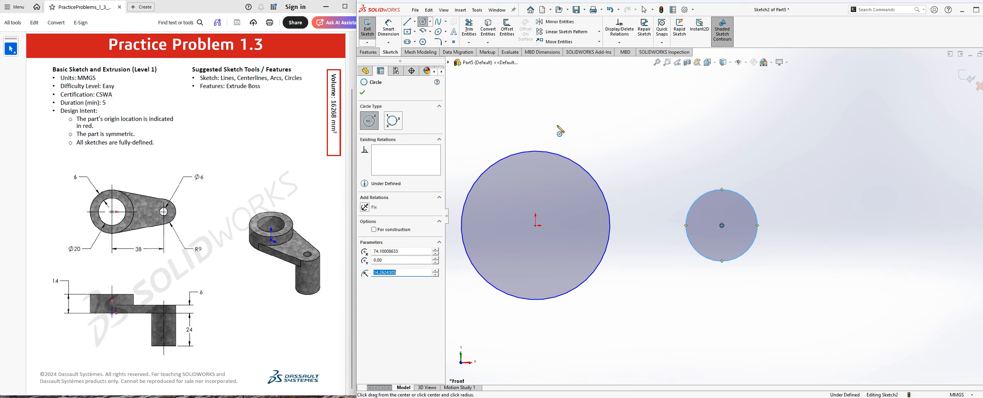
# Dimension the large circle at the origin with a diameter of 32 mm
pyautogui.click(392, 34)
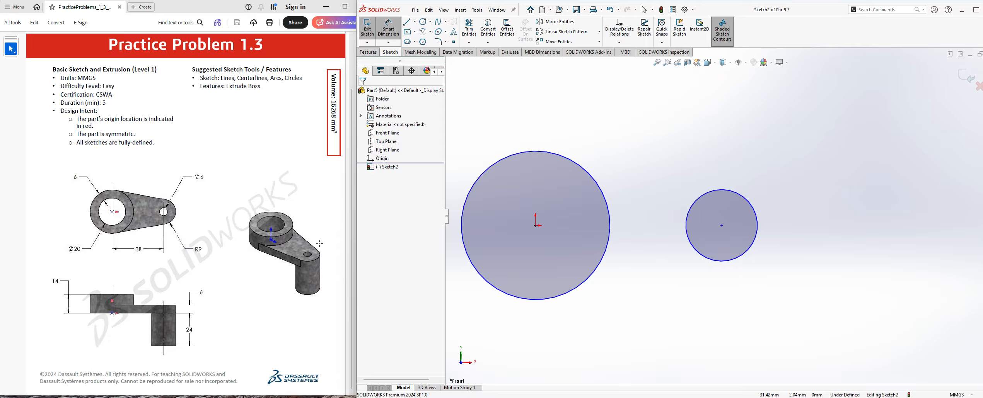
pyautogui.click(565, 301)
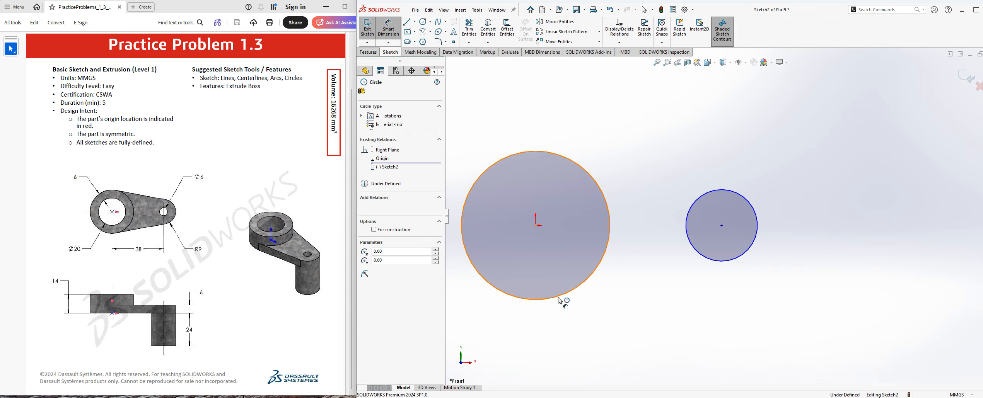
pyautogui.click(644, 339)
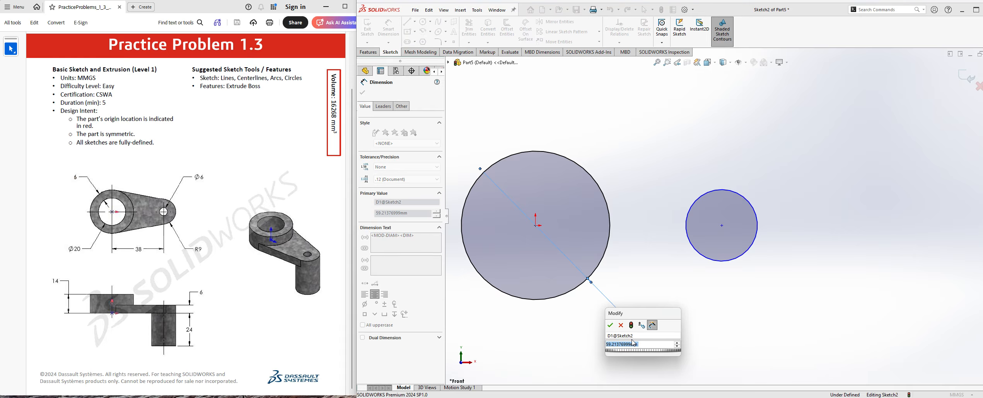
pyautogui.write('32')
pyautogui.press('Return')
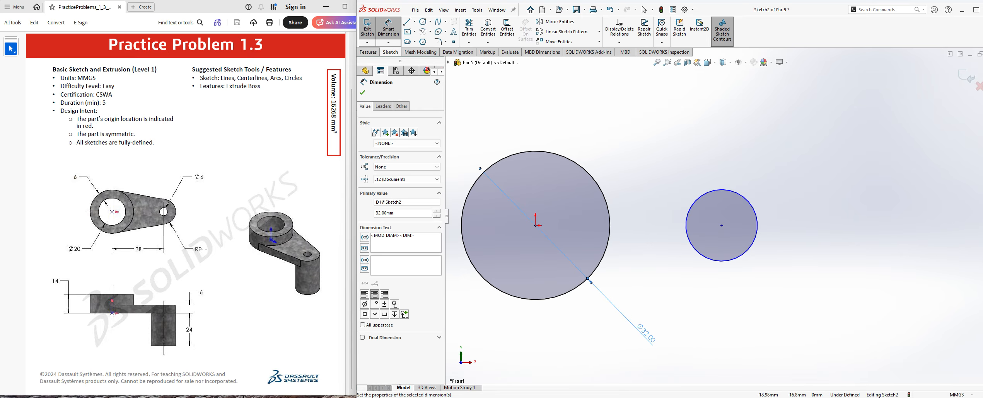
# Dimension the small circle with a diameter of 18 mm
pyautogui.click(705, 258)
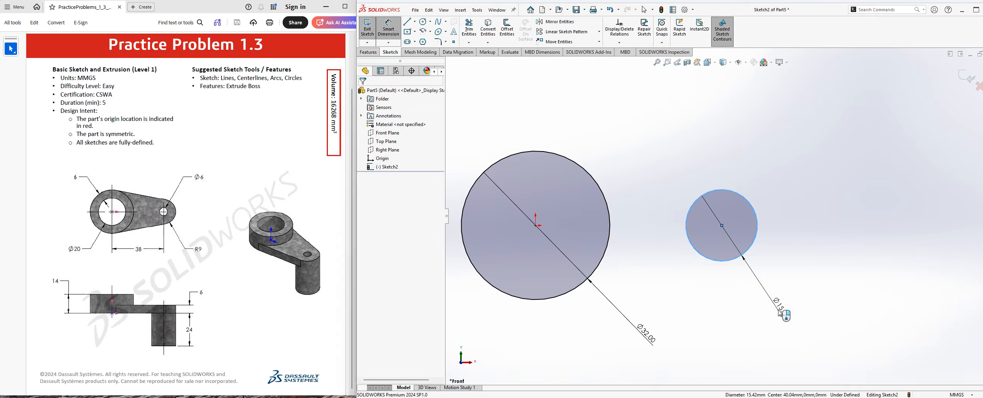
pyautogui.click(779, 313)
pyautogui.write('18mm')
pyautogui.press('Return')
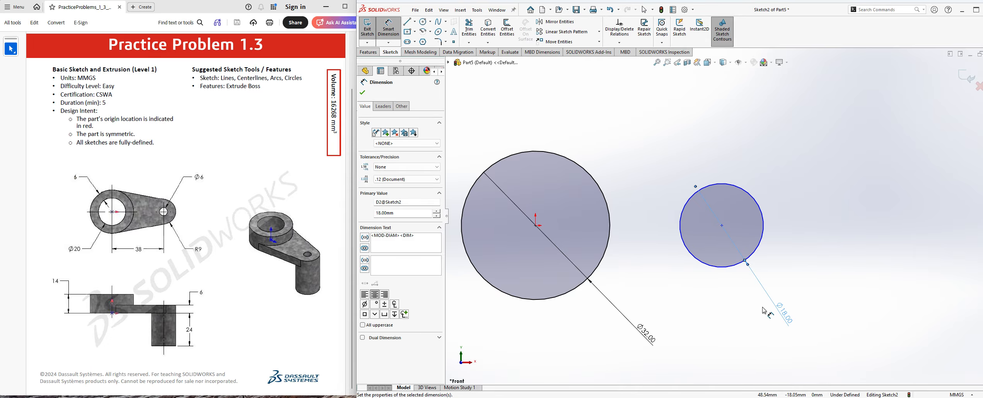
pyautogui.press('Escape')
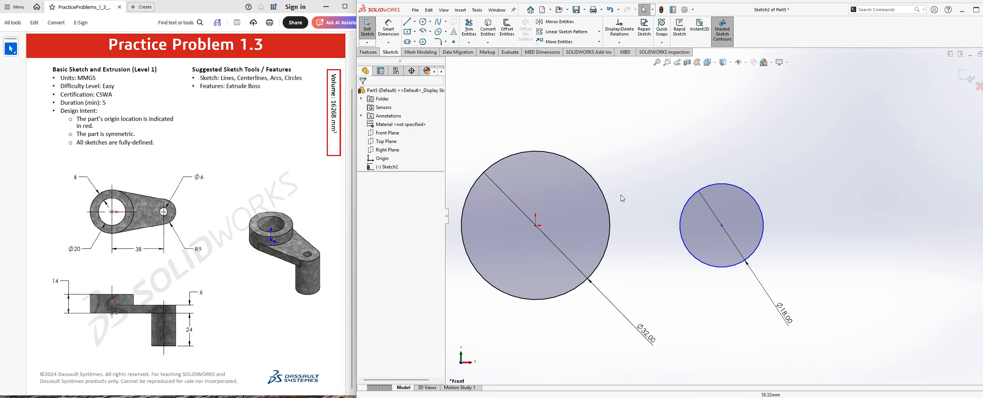
# Add a Horizontal relation between the centre points of the two circles
pyautogui.click(538, 227)
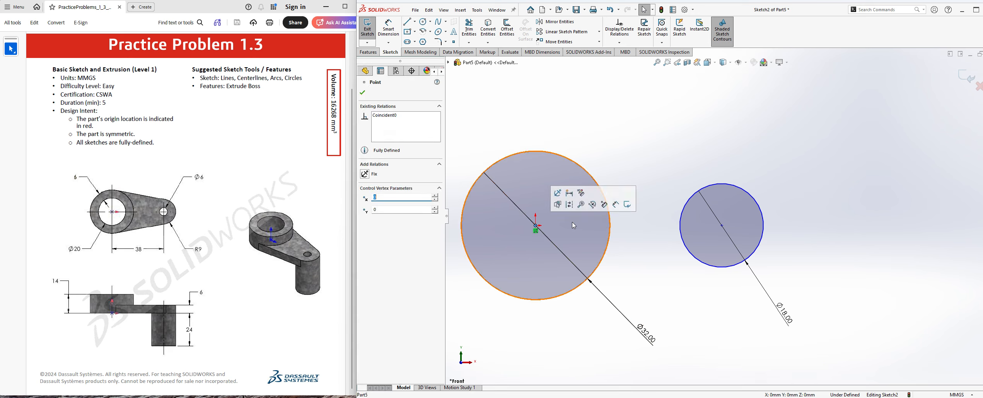
pyautogui.keyDown('ctrl'); pyautogui.click(722, 226); pyautogui.keyUp('ctrl')
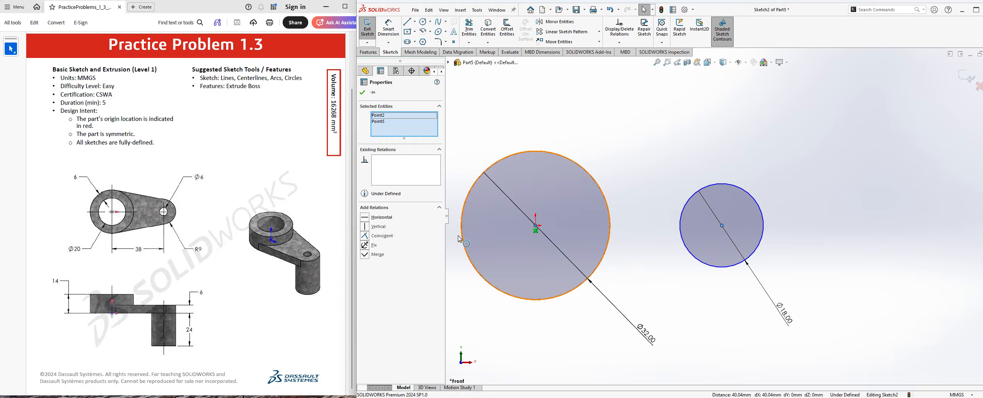
pyautogui.click(366, 219)
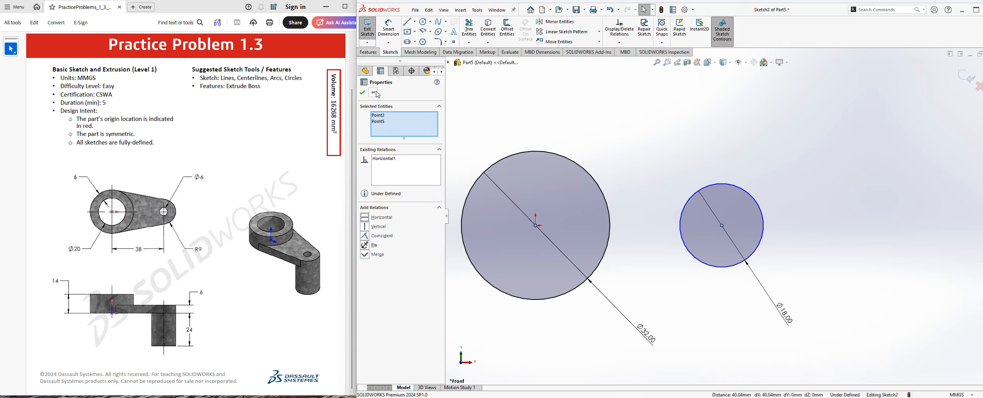
pyautogui.click(363, 92)
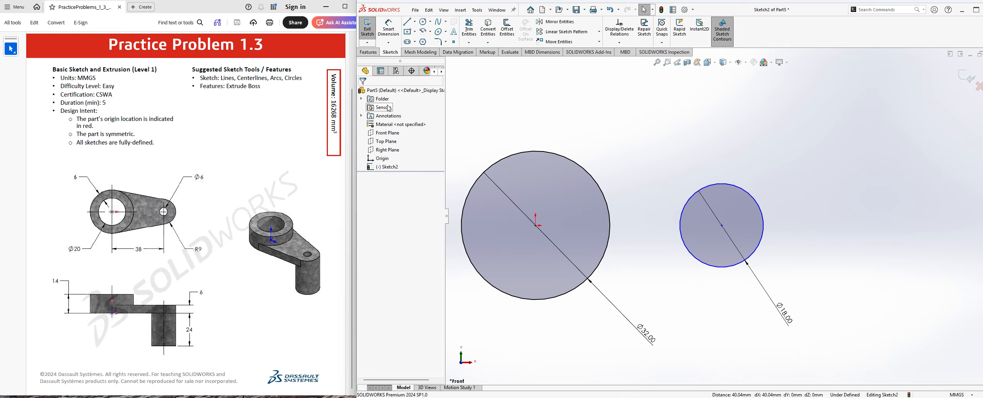
# Dimension the horizontal distance between the two circle centres as 38 mm
pyautogui.click(388, 29)
pyautogui.click(535, 226)
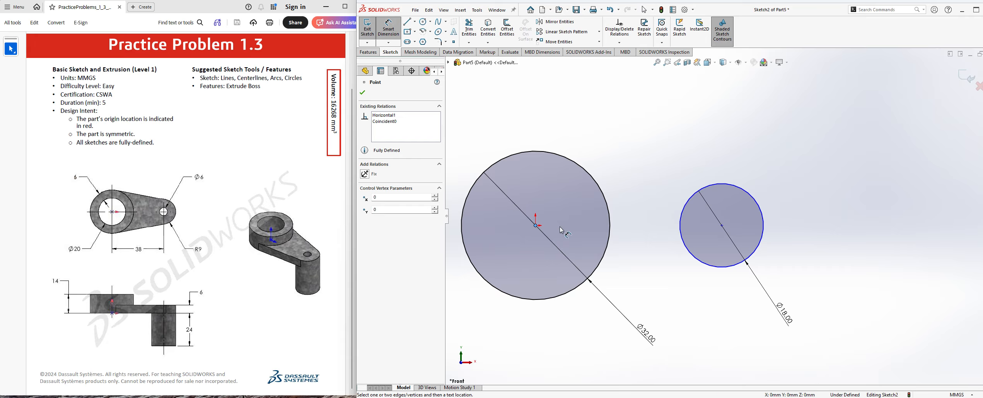
pyautogui.click(722, 226)
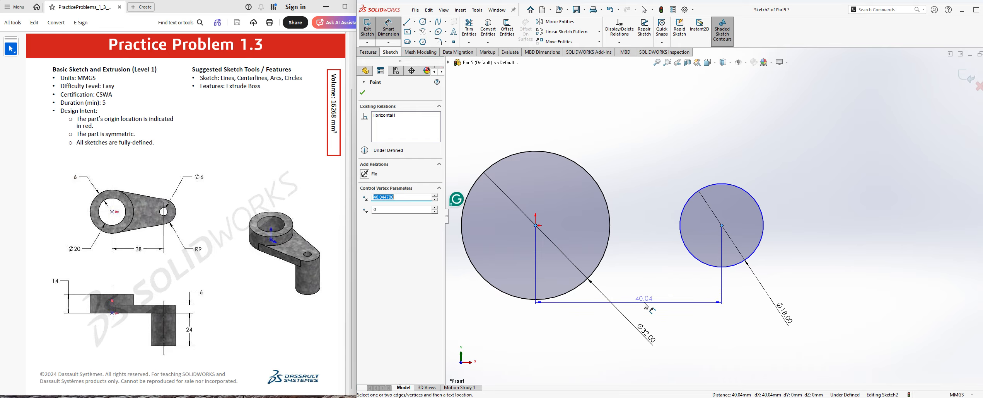
pyautogui.click(644, 306)
pyautogui.press('Return')
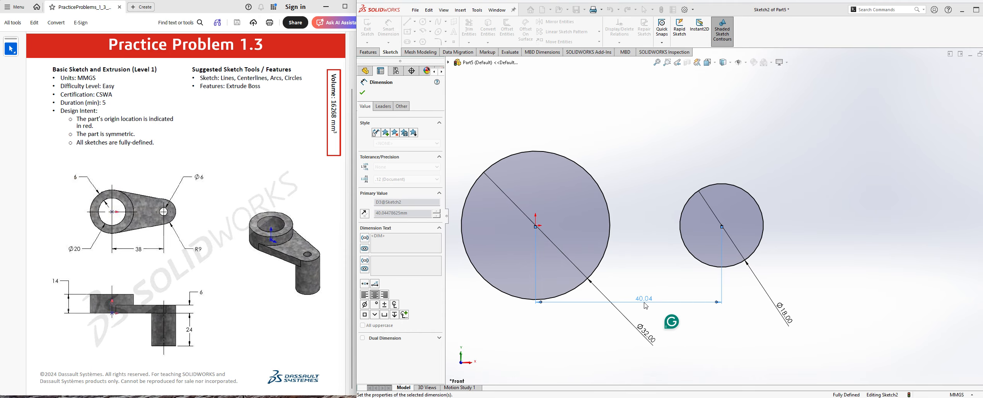
pyautogui.press('Escape')
pyautogui.press('Escape')
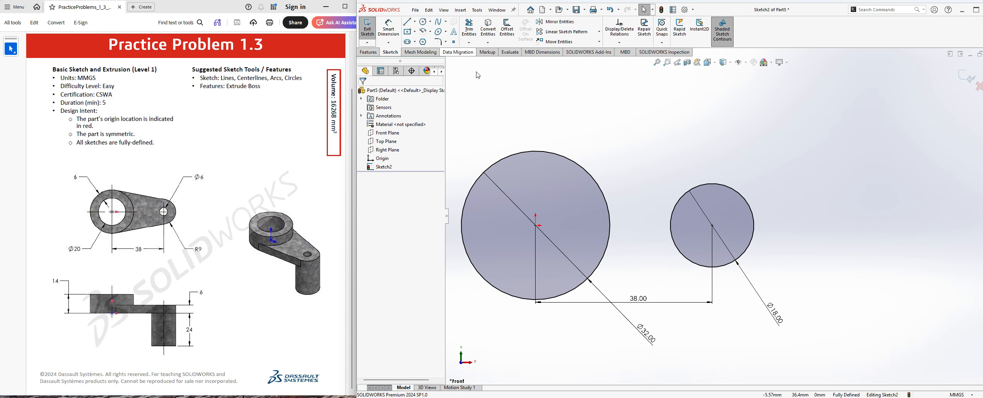
# Draw a line tangent to both circles along their upper sides
pyautogui.click(408, 22)
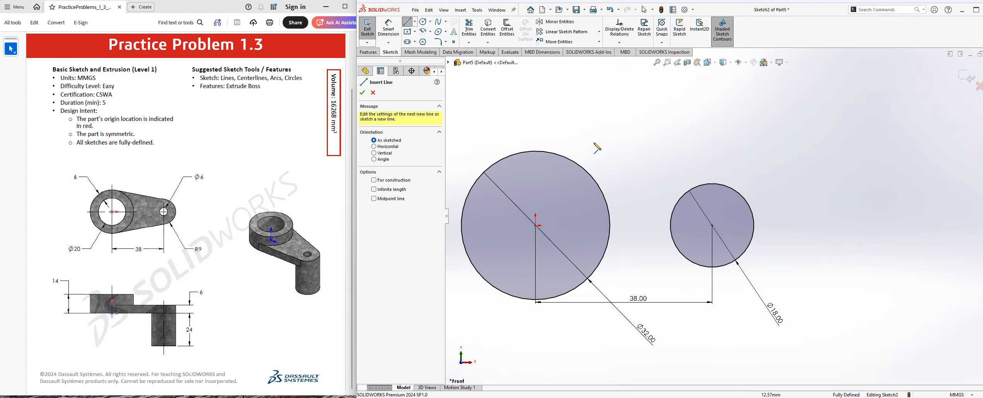
pyautogui.click(547, 153)
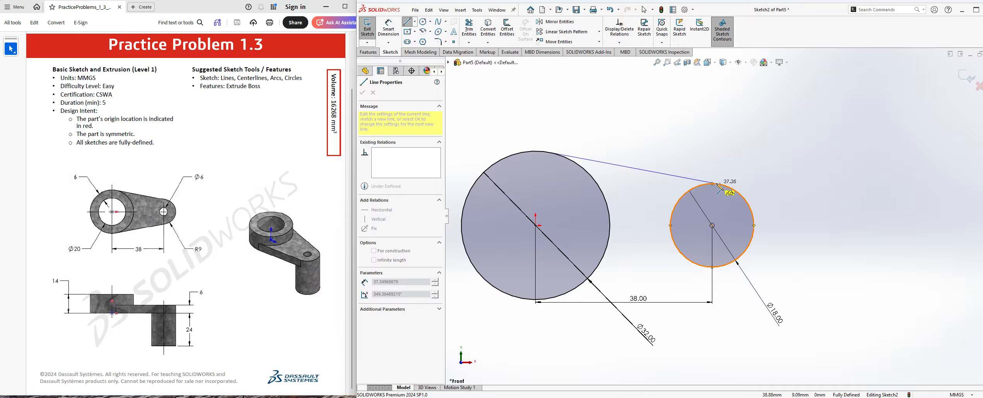
pyautogui.click(719, 185)
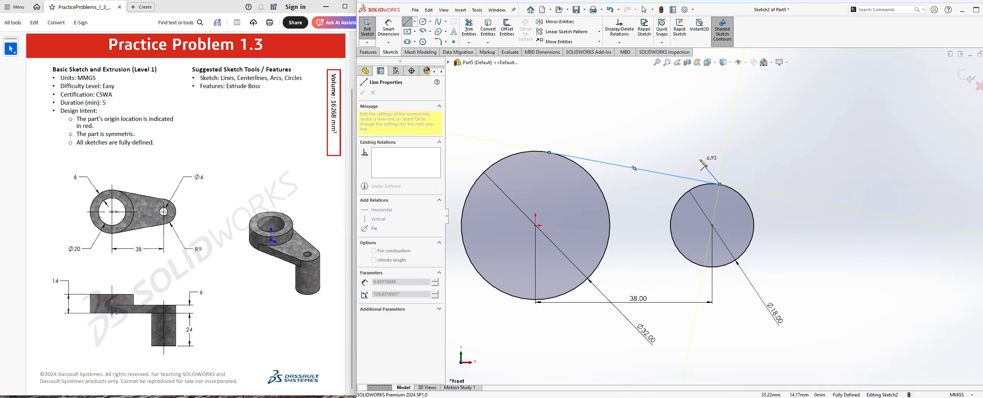
pyautogui.press('Escape')
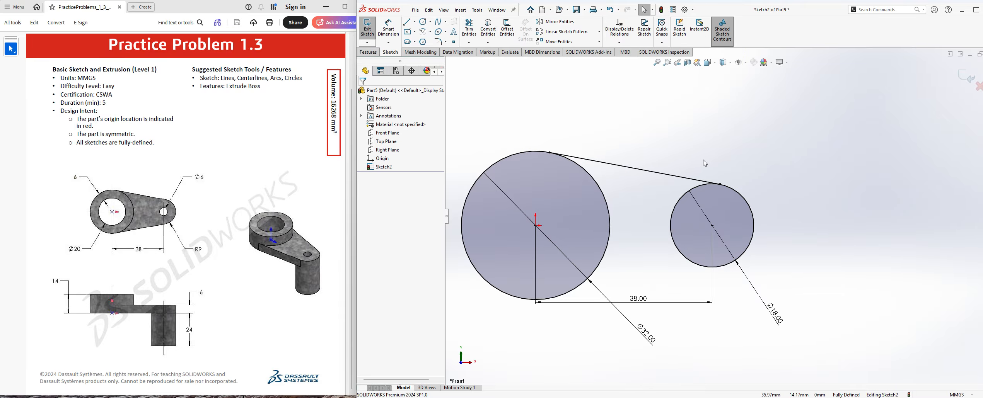
pyautogui.click(407, 21)
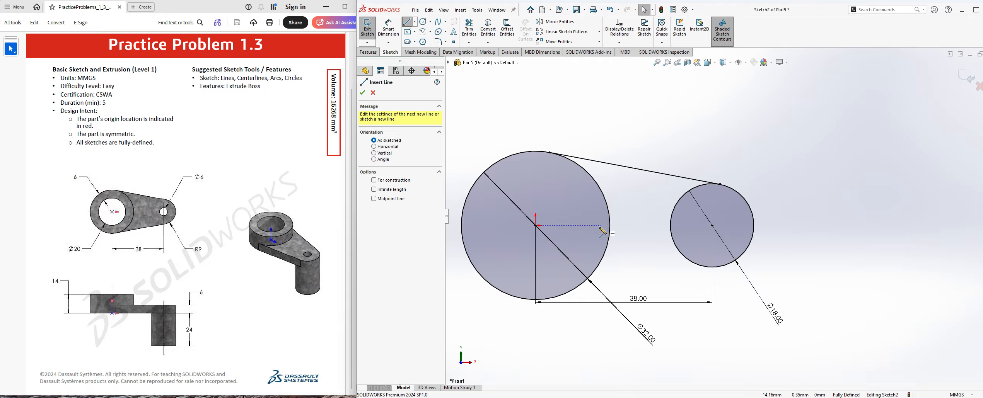
pyautogui.click(536, 299)
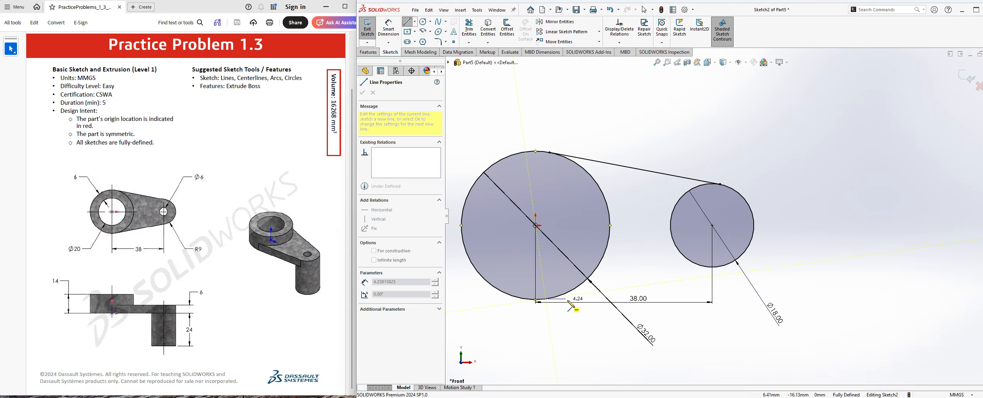
pyautogui.click(720, 268)
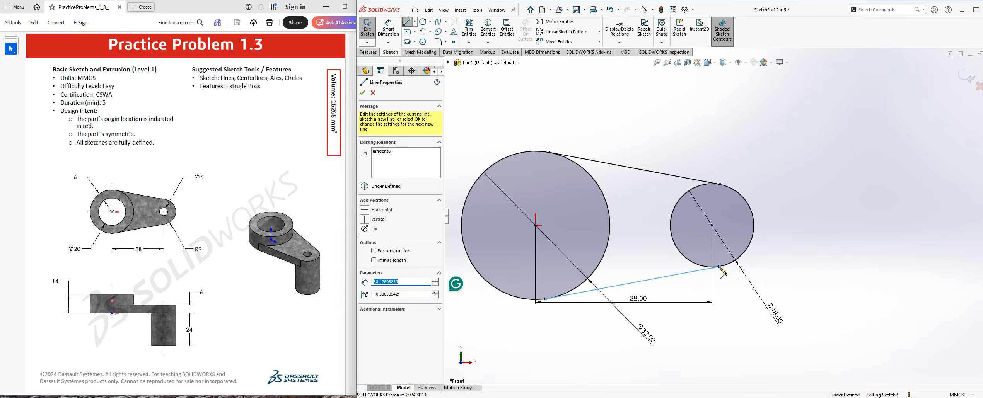
pyautogui.press('Escape')
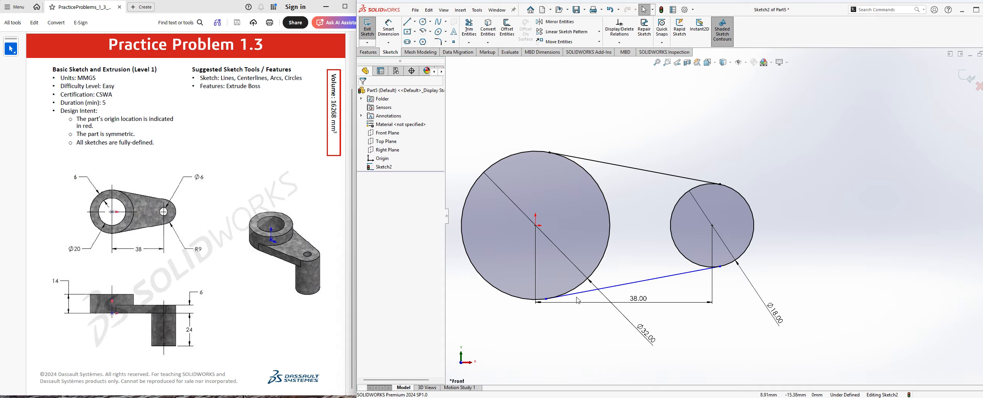
pyautogui.moveTo(547, 302); pyautogui.dragTo(618, 273)
pyautogui.click(611, 276)
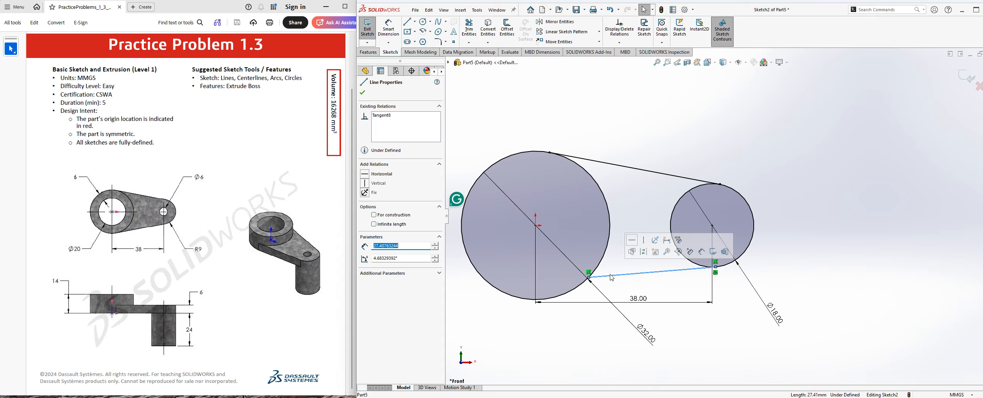
pyautogui.press('Delete')
# Reposition the 38 mm dimension above the circles, the 32 mm diameter below the large circle, and the 18 mm diameter beside the small circle
pyautogui.moveTo(606, 304); pyautogui.dragTo(630, 127)
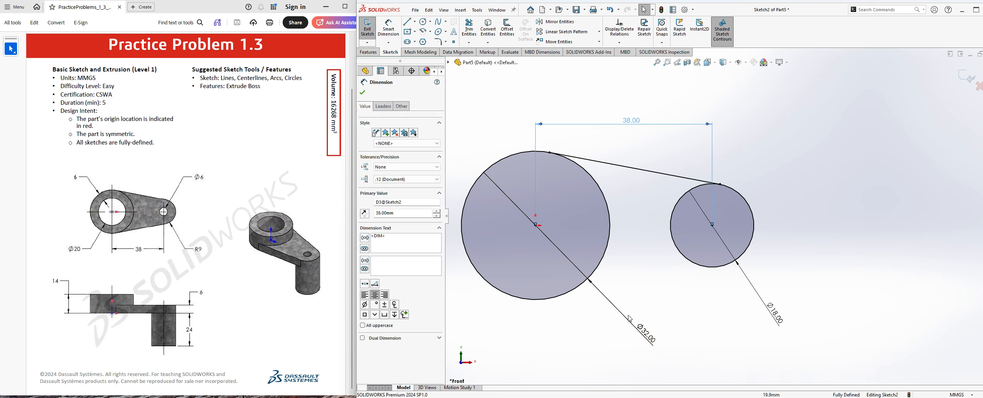
pyautogui.moveTo(646, 332); pyautogui.dragTo(472, 335)
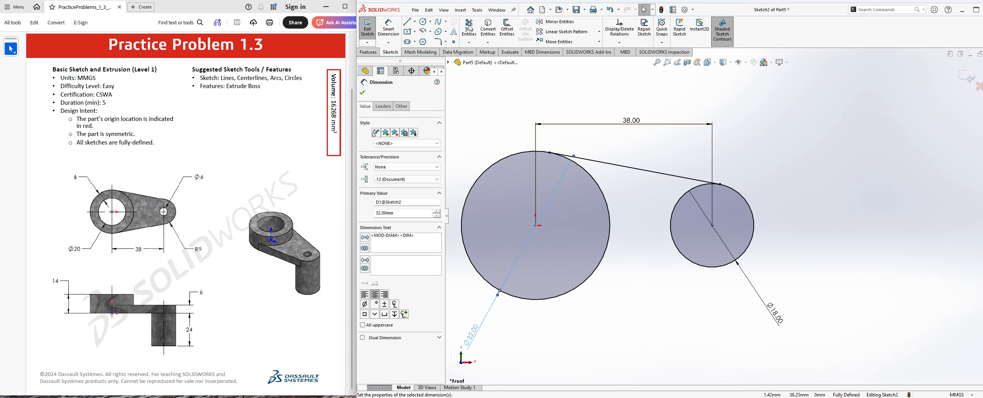
pyautogui.moveTo(794, 275); pyautogui.dragTo(814, 241)
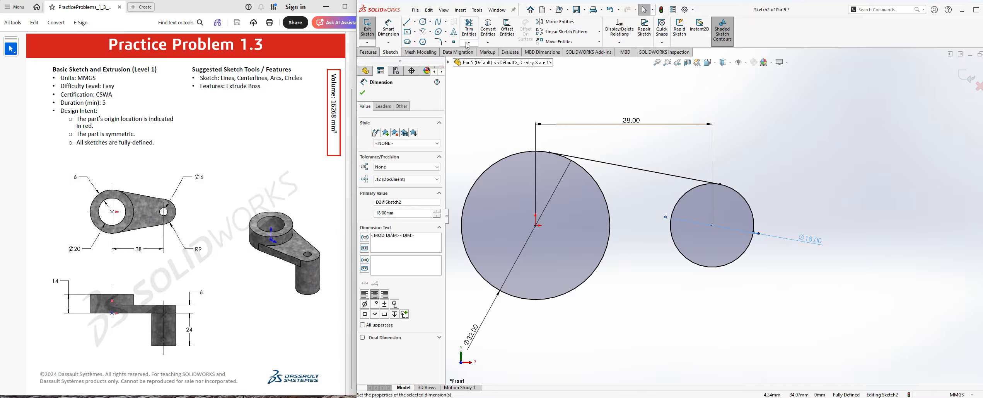
# Draw a line tangent to both circles along their lower sides, closing the arm outline
pyautogui.click(407, 23)
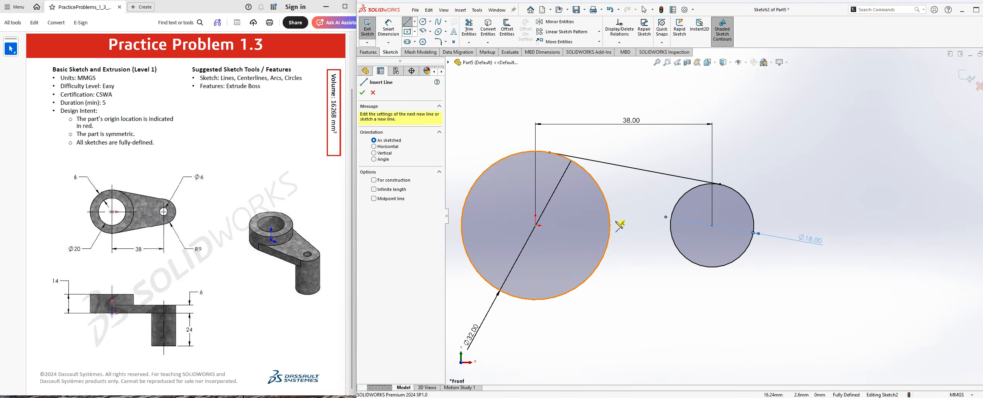
pyautogui.click(544, 300)
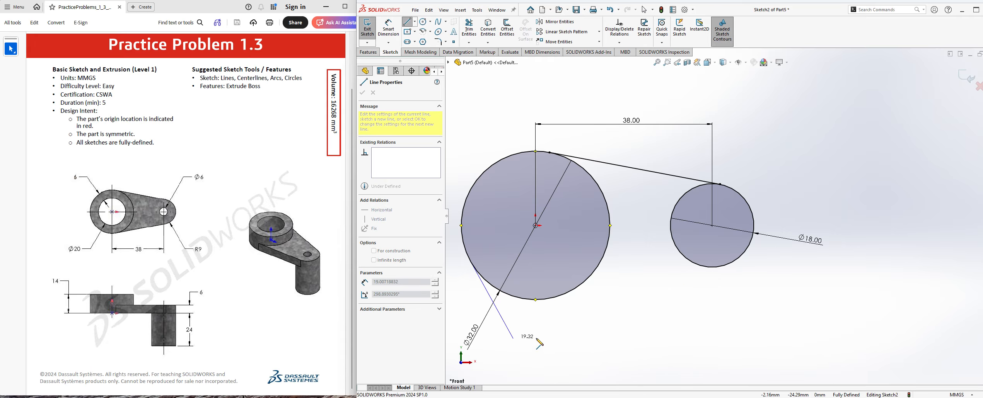
pyautogui.click(730, 266)
pyautogui.press('Escape')
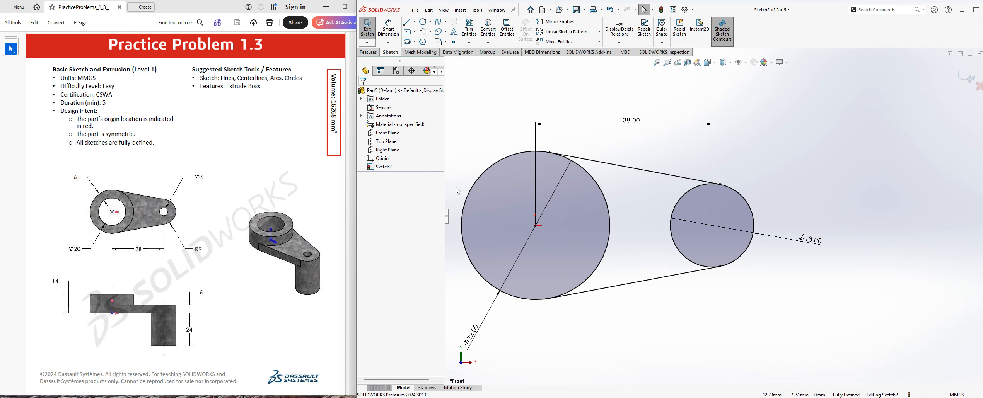
# Trim away the inner arcs of both circles between the tangent lines to leave a single closed outline
pyautogui.click(469, 28)
pyautogui.moveTo(625, 244)
pyautogui.mouseDown()
pyautogui.moveTo(596, 240)
pyautogui.moveTo(678, 234)
pyautogui.mouseUp()
pyautogui.press('Escape')
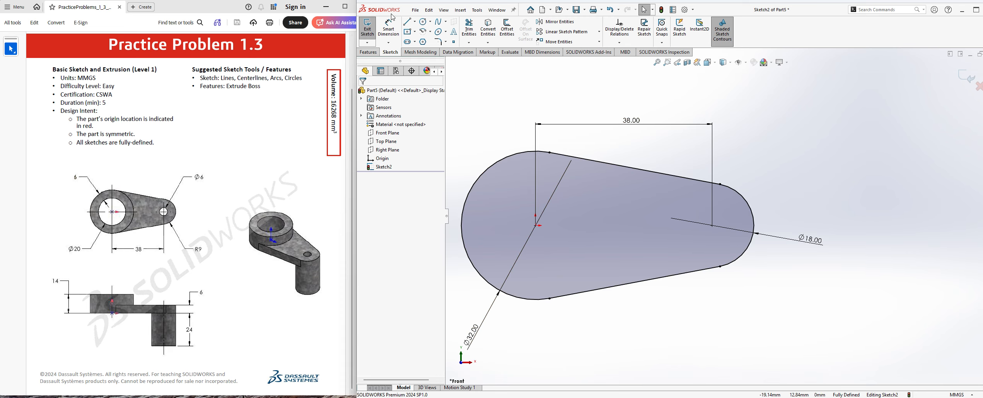
# Draw a circle about 19 mm in diameter centred on the origin, inside the large end of the arm outline
pyautogui.click(423, 22)
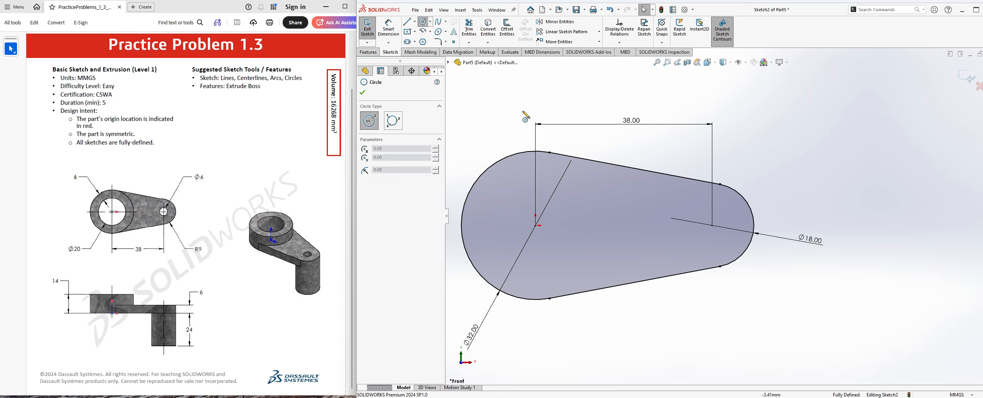
pyautogui.click(536, 225)
pyautogui.click(561, 264)
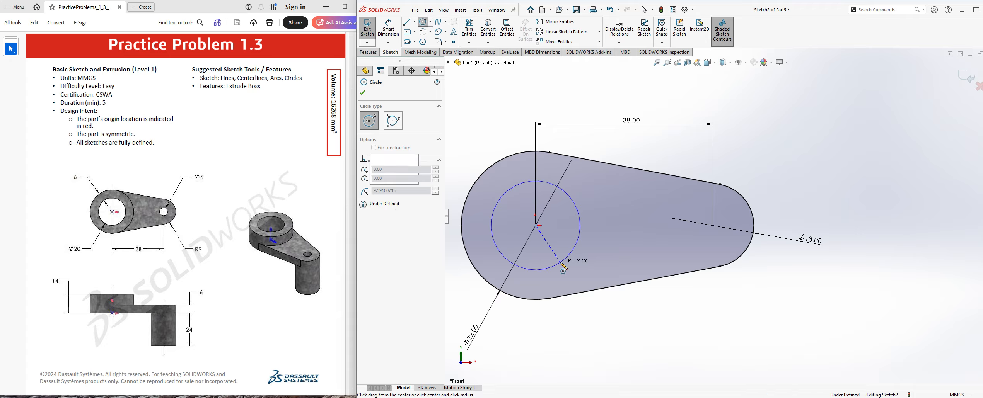
# Dimension the gap between the inner circle and the large outer arc as 6 mm
pyautogui.click(391, 24)
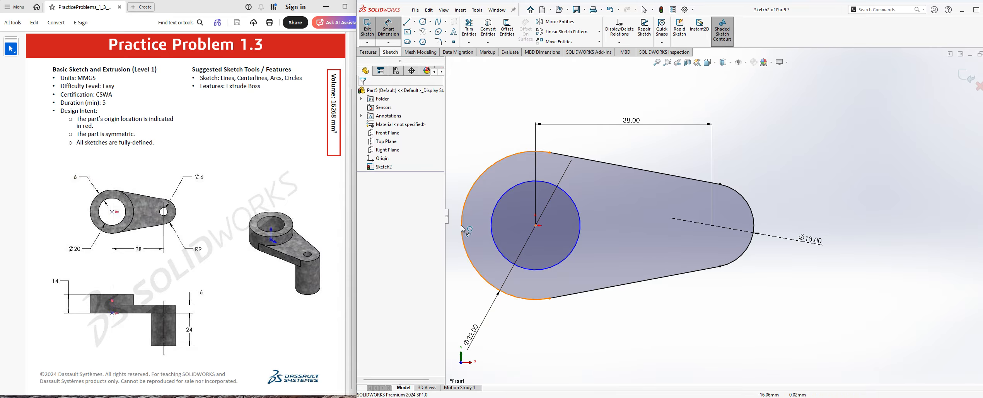
pyautogui.click(492, 220)
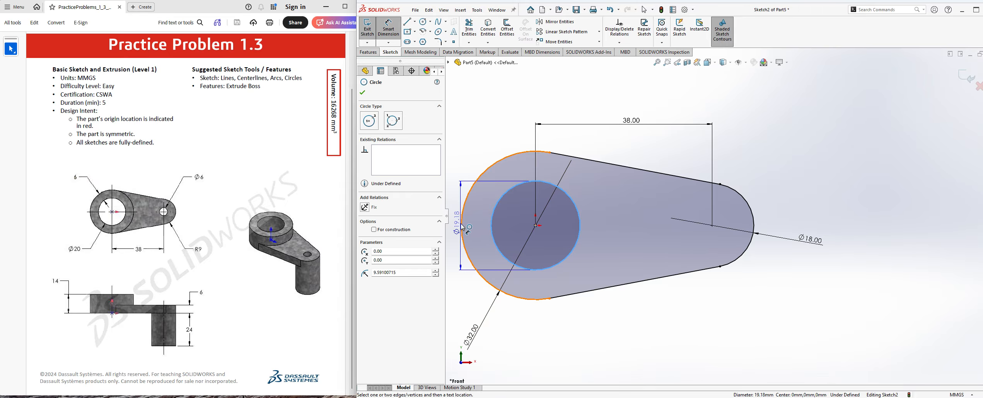
pyautogui.click(478, 211)
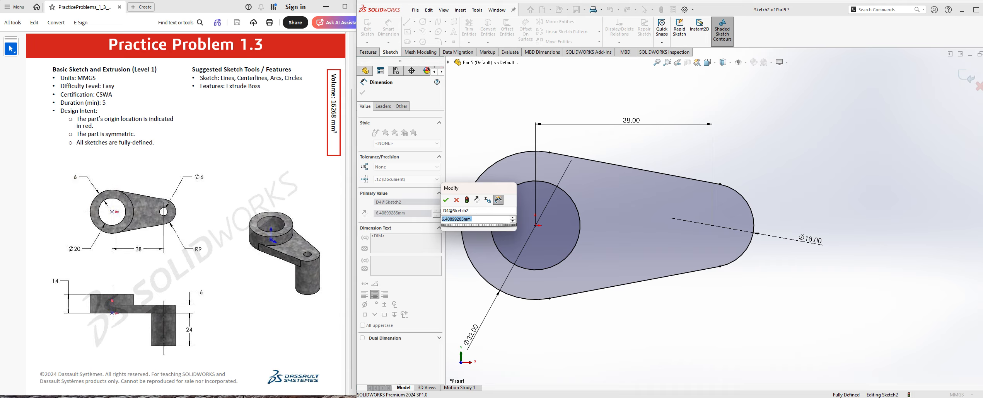
pyautogui.write('6')
pyautogui.press('Return')
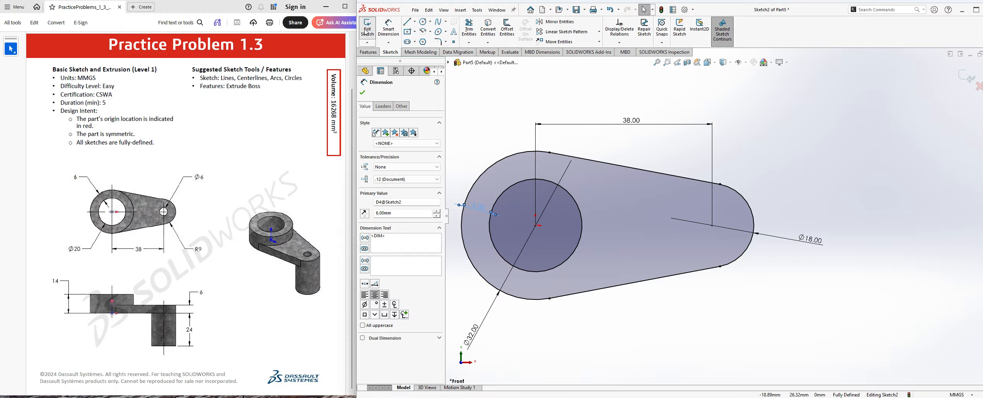
# Finish the arm sketch and extrude it as a blind boss 6 mm deep
pyautogui.click(366, 33)
pyautogui.press('f')
pyautogui.press('e')
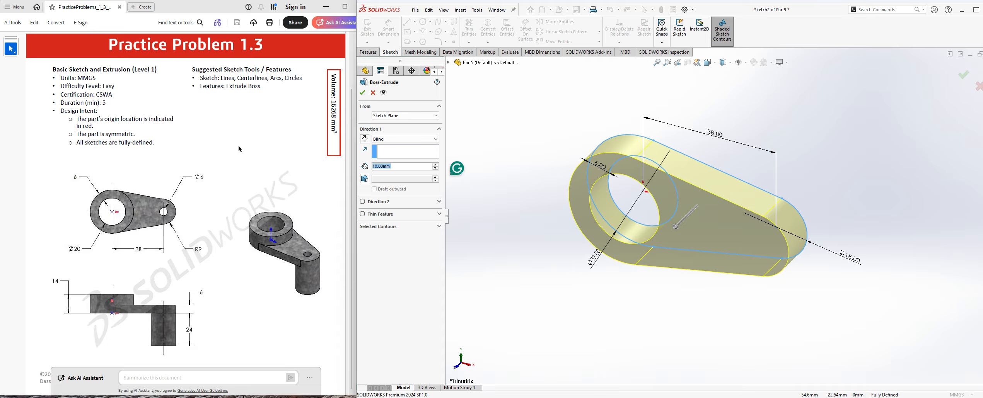
pyautogui.write('6')
pyautogui.press('Return')
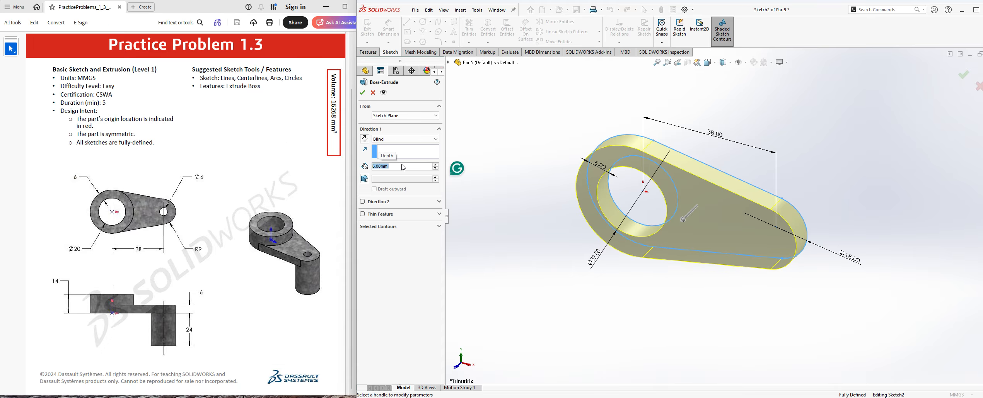
pyautogui.click(362, 92)
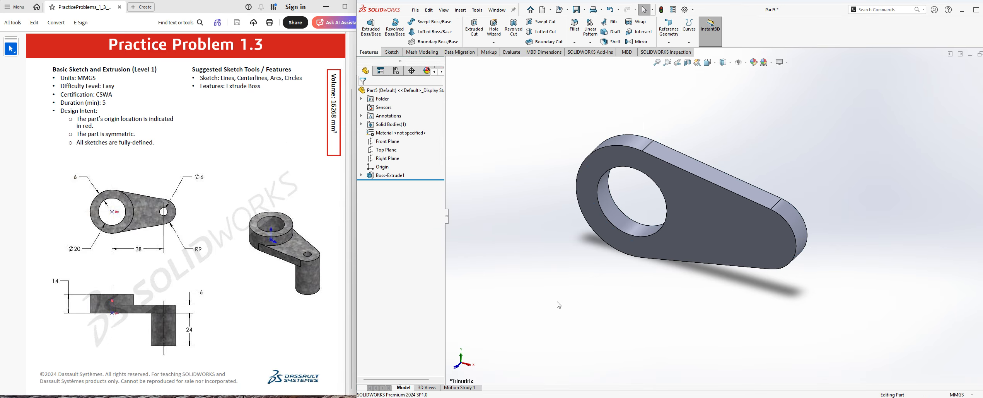
# Start a boss extrusion sketch on the arm's back face and draw a circle concentric with the small end, reaching its rounded edge
pyautogui.moveTo(550, 302); pyautogui.dragTo(562, 290, button='middle')
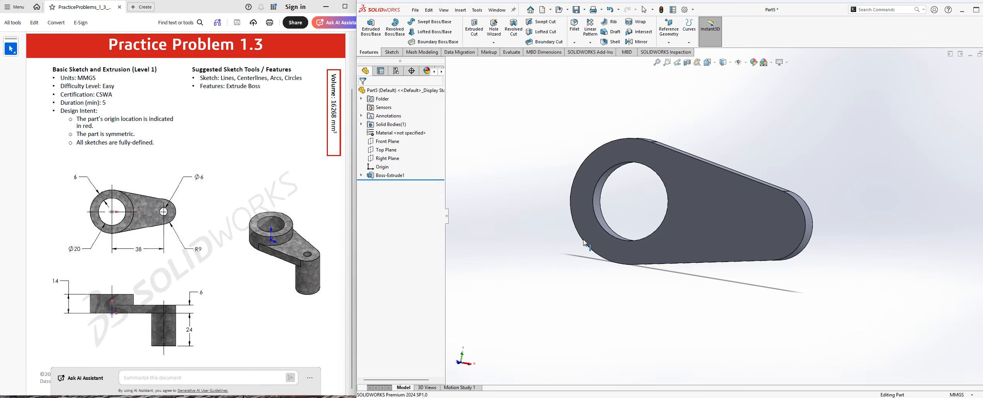
pyautogui.moveTo(583, 245); pyautogui.dragTo(600, 240, button='middle')
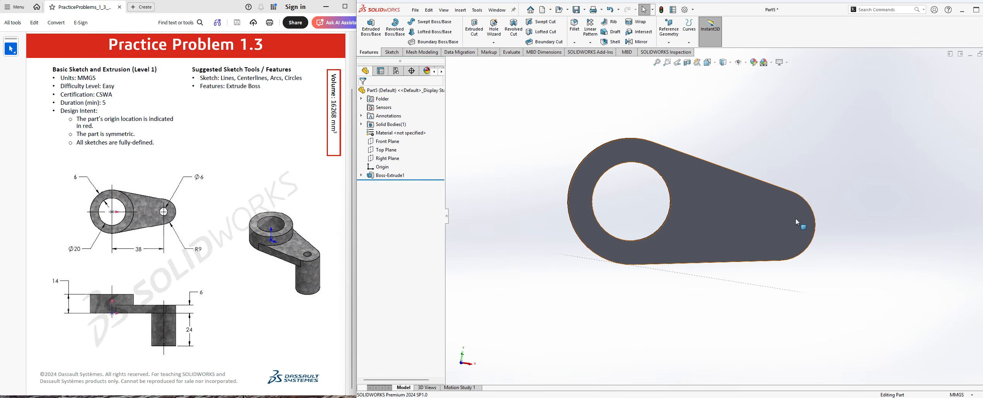
pyautogui.moveTo(796, 218); pyautogui.dragTo(752, 229, button='middle')
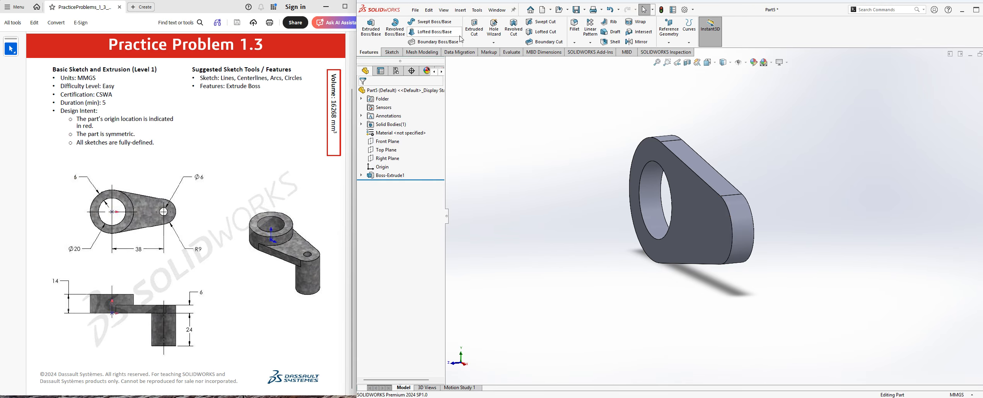
pyautogui.click(371, 26)
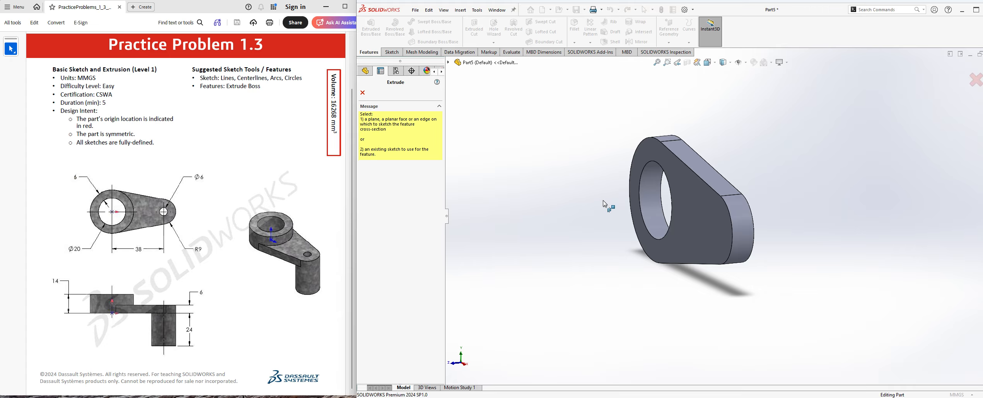
pyautogui.moveTo(603, 200); pyautogui.dragTo(573, 197, button='middle')
pyautogui.click(693, 234)
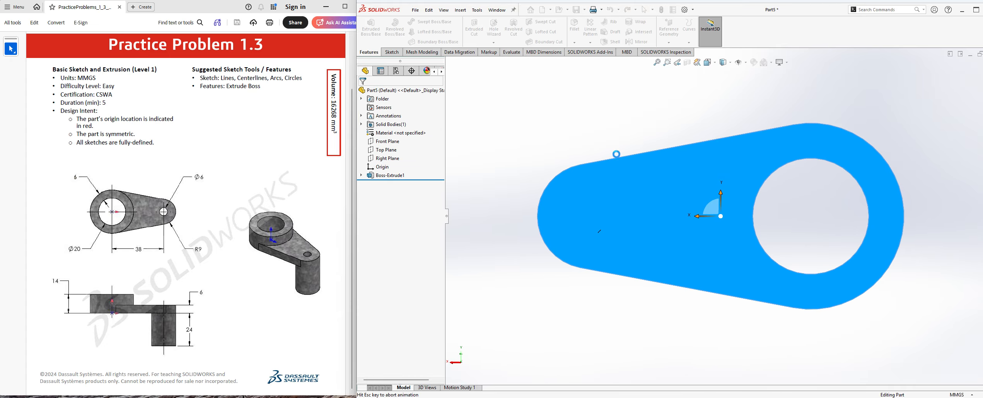
pyautogui.click(424, 21)
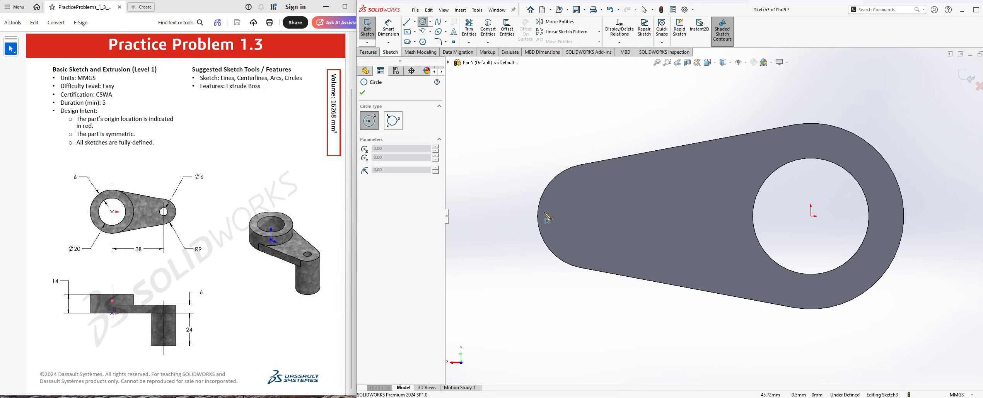
pyautogui.click(590, 216)
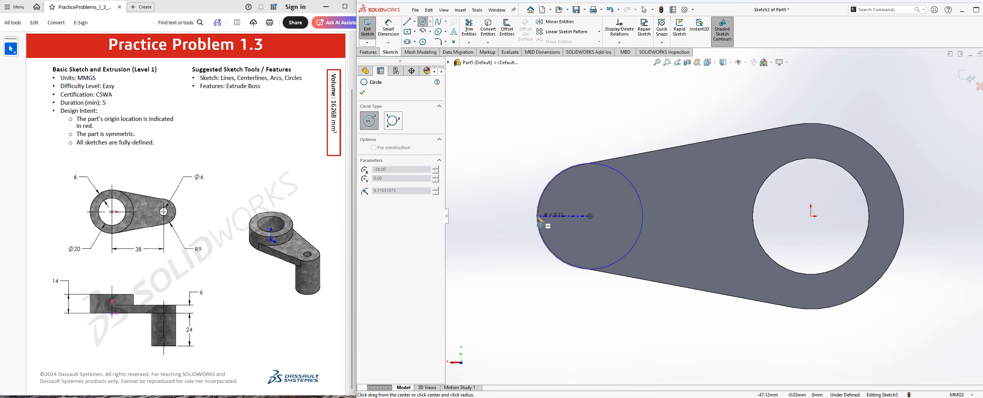
pyautogui.click(577, 267)
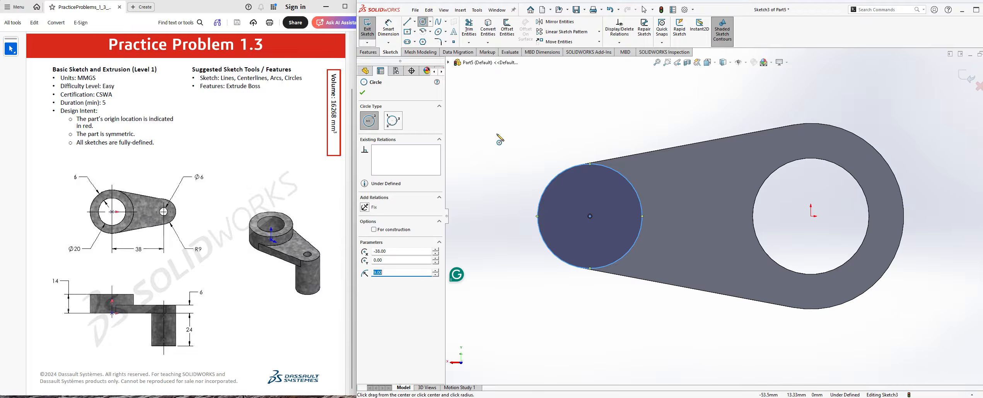
# Dimension the small-end circle's diameter as 18 mm
pyautogui.click(389, 29)
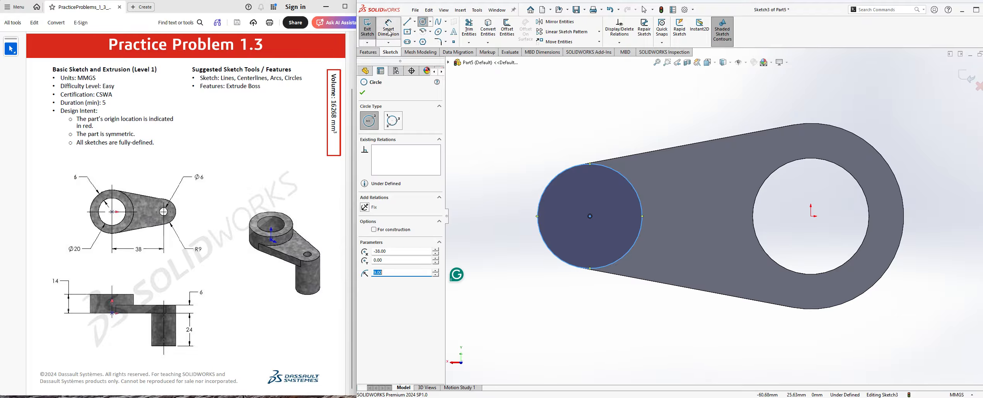
pyautogui.click(627, 256)
pyautogui.click(654, 326)
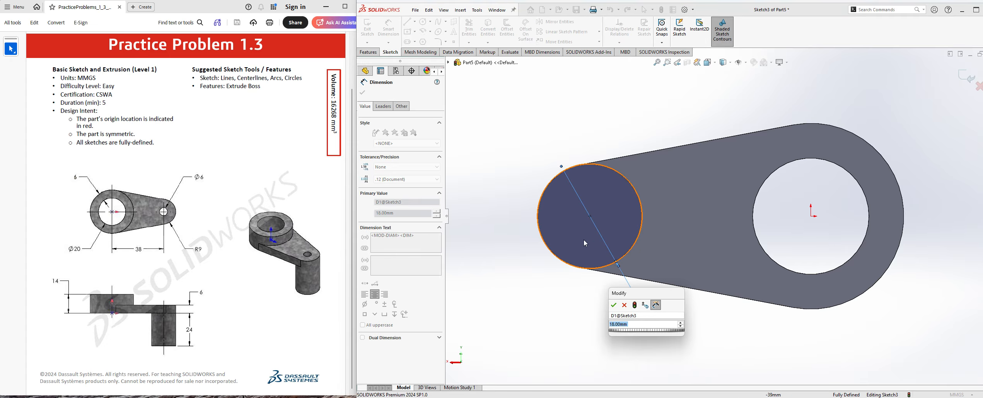
pyautogui.click(615, 304)
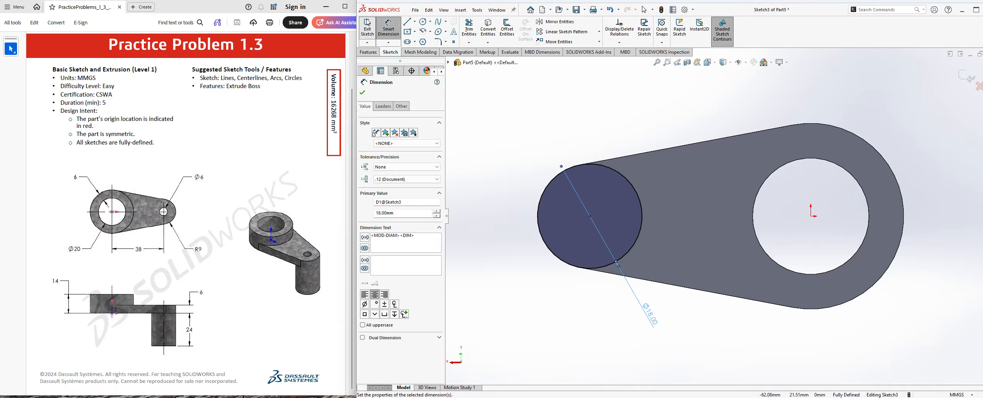
pyautogui.click(385, 29)
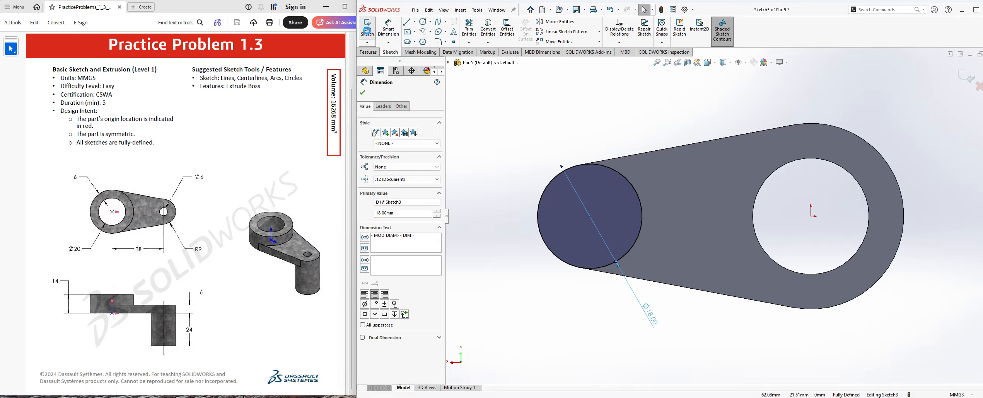
# Extrude the small-end circle 24 mm away from the arm as a blind boss merged with the body
pyautogui.press('e')
pyautogui.moveTo(524, 156); pyautogui.dragTo(585, 172, button='middle')
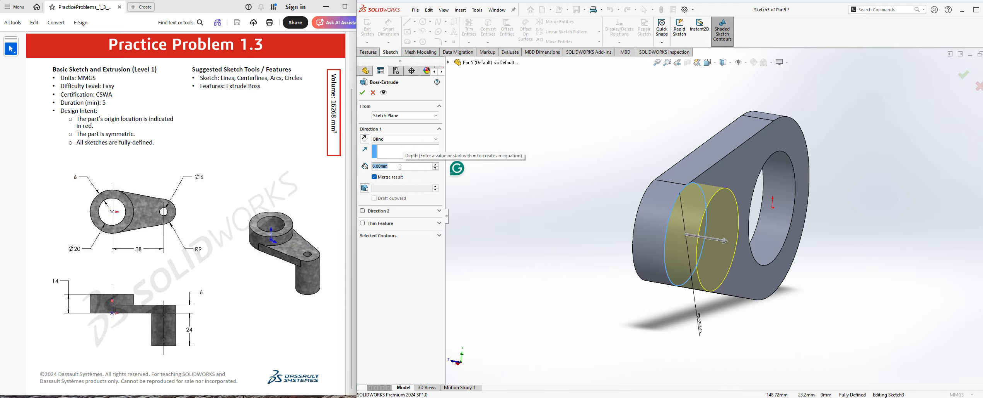
pyautogui.write('24')
pyautogui.press('Return')
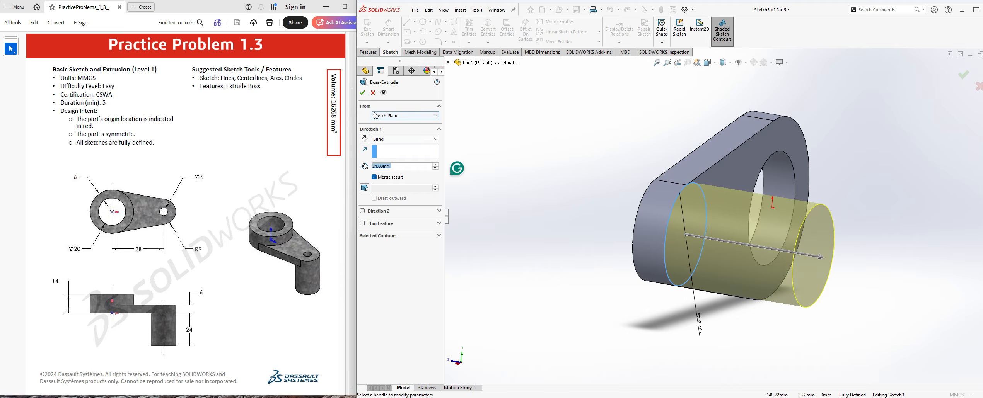
pyautogui.click(363, 94)
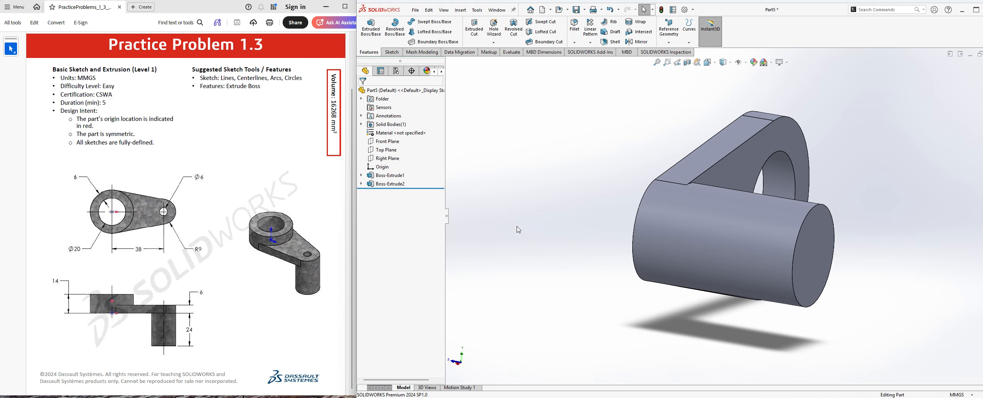
# Start an extrusion sketch on the arm's back face and draw an origin-centred circle about 32 mm in diameter, reaching the large end's outer edge
pyautogui.moveTo(518, 229); pyautogui.dragTo(419, 240, button='middle')
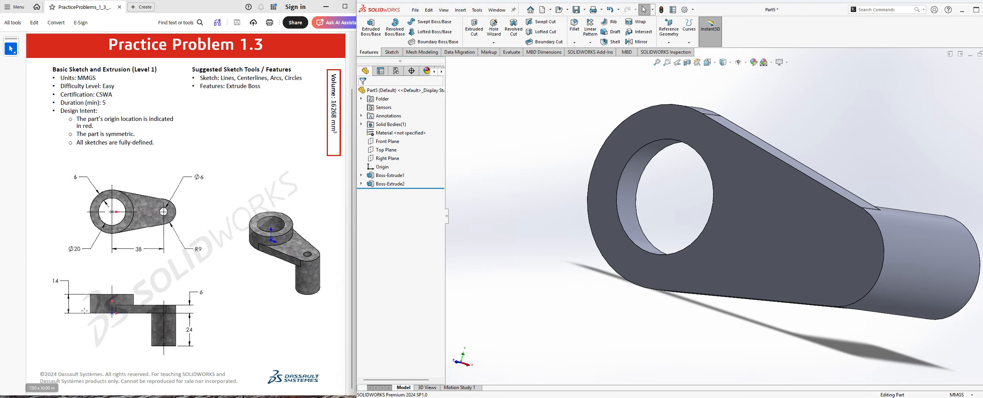
pyautogui.moveTo(512, 274); pyautogui.dragTo(550, 221, button='middle')
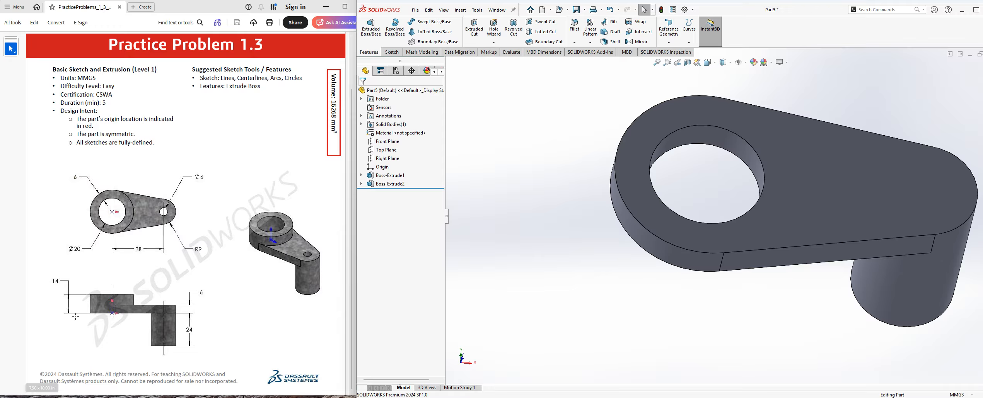
pyautogui.moveTo(583, 206); pyautogui.dragTo(565, 168, button='middle')
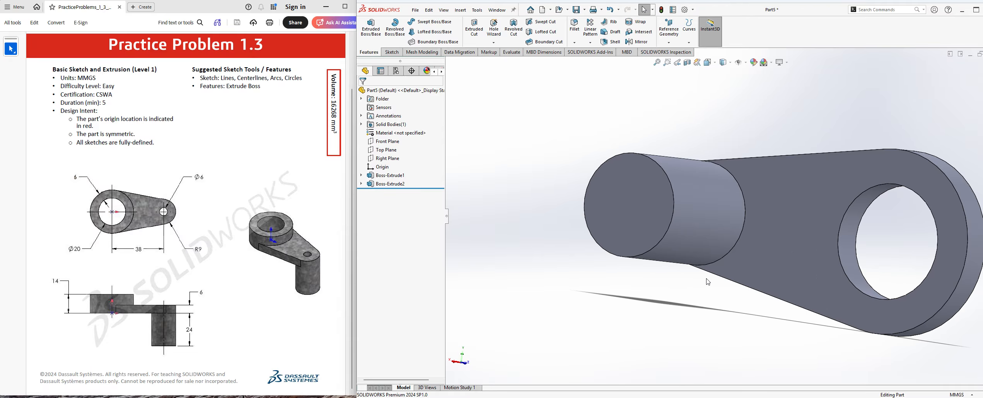
pyautogui.click(370, 26)
pyautogui.click(845, 175)
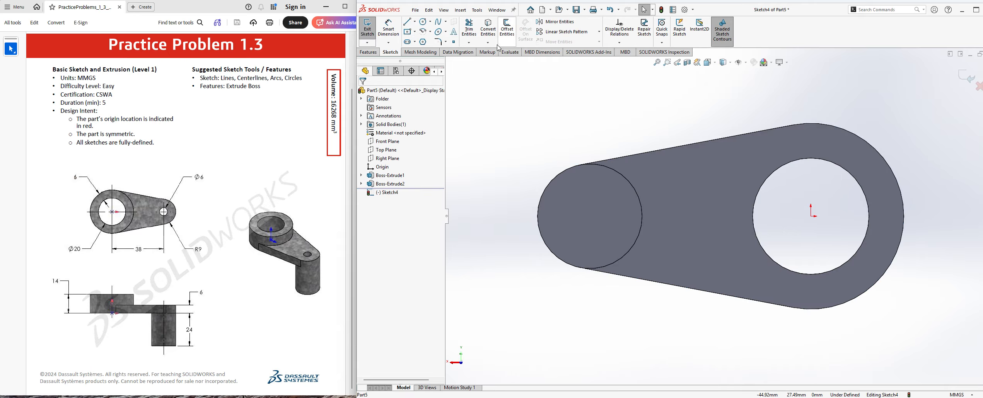
pyautogui.click(424, 23)
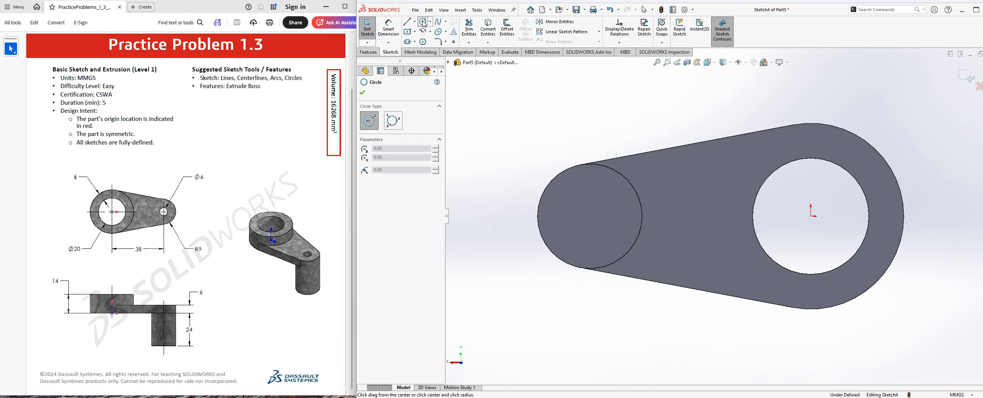
pyautogui.click(812, 217)
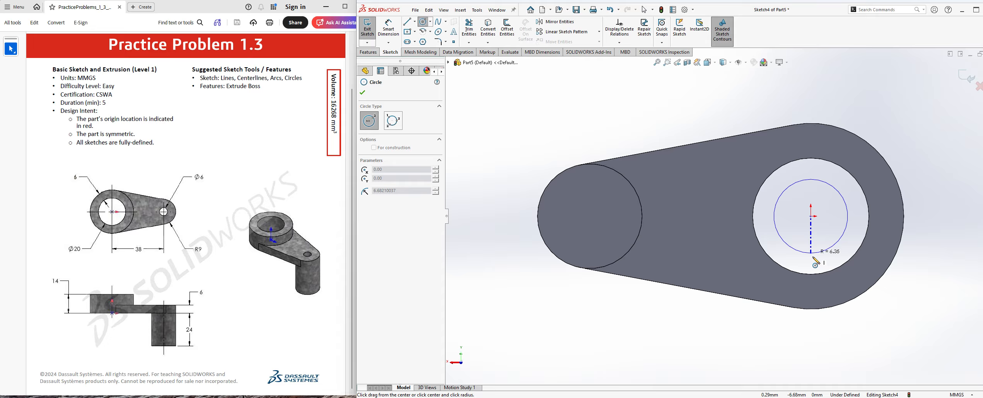
pyautogui.click(823, 309)
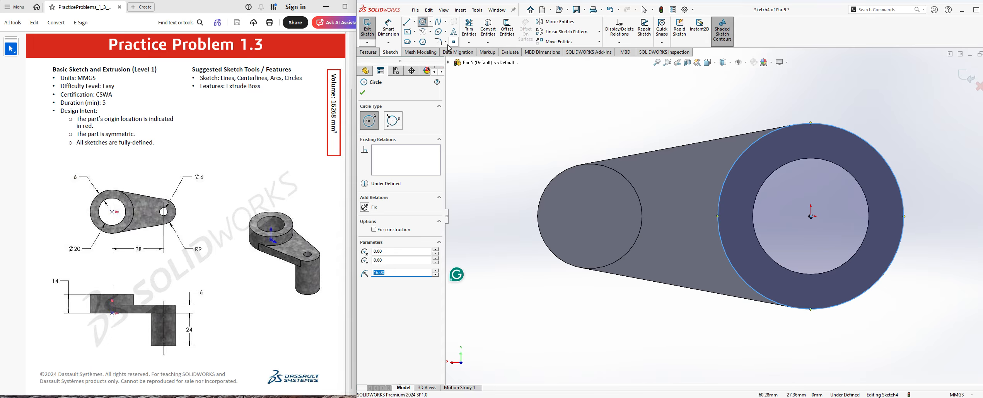
# Convert the circular edge of the large hole into a sketch circle with Convert Entities
pyautogui.click(424, 24)
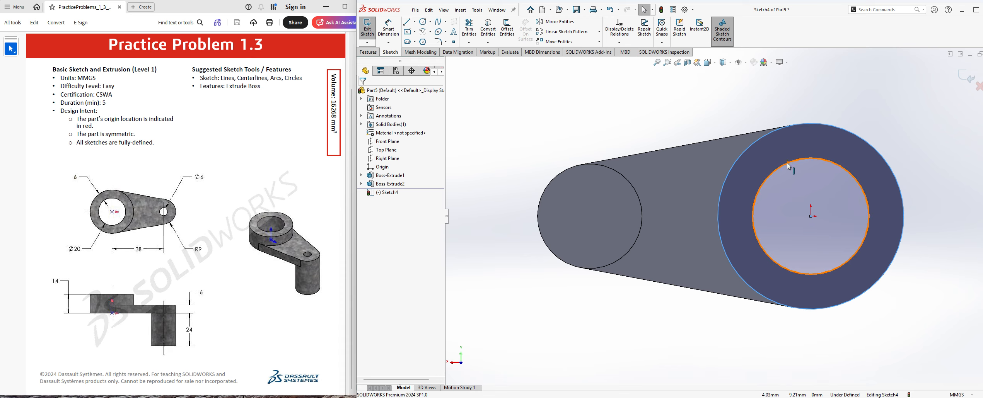
pyautogui.click(493, 34)
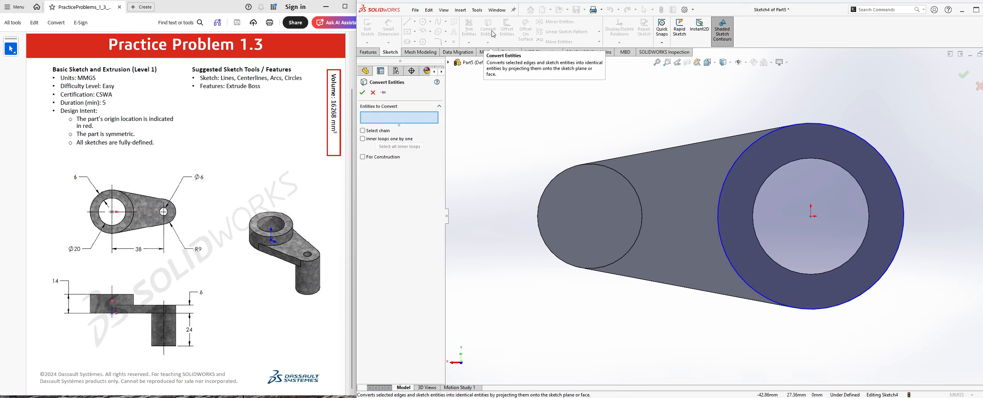
pyautogui.click(786, 165)
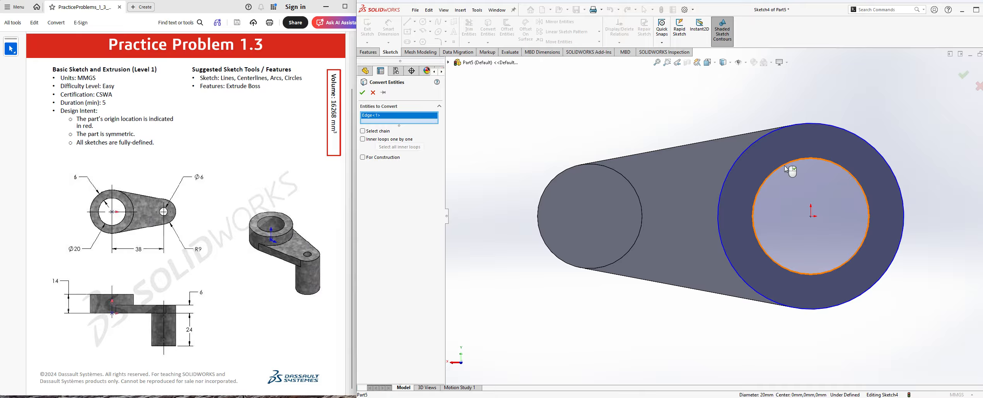
pyautogui.click(363, 93)
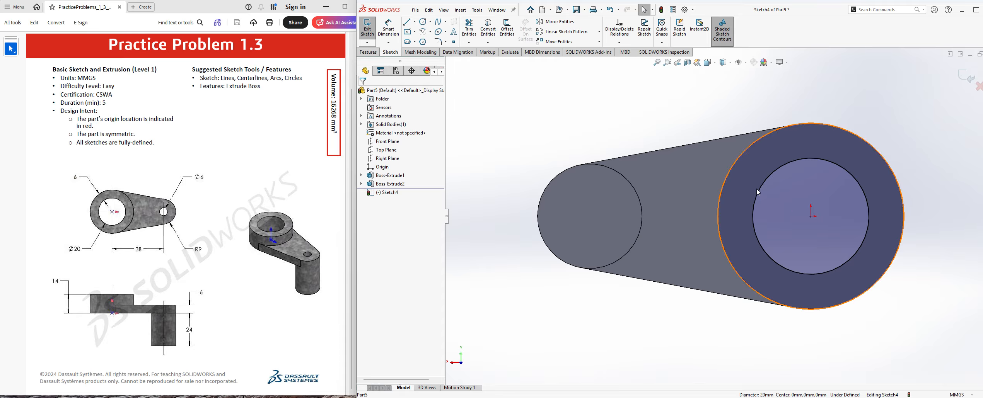
# Dimension the diameter of the large end's outer sketch circle as 32 mm
pyautogui.click(388, 31)
pyautogui.click(743, 289)
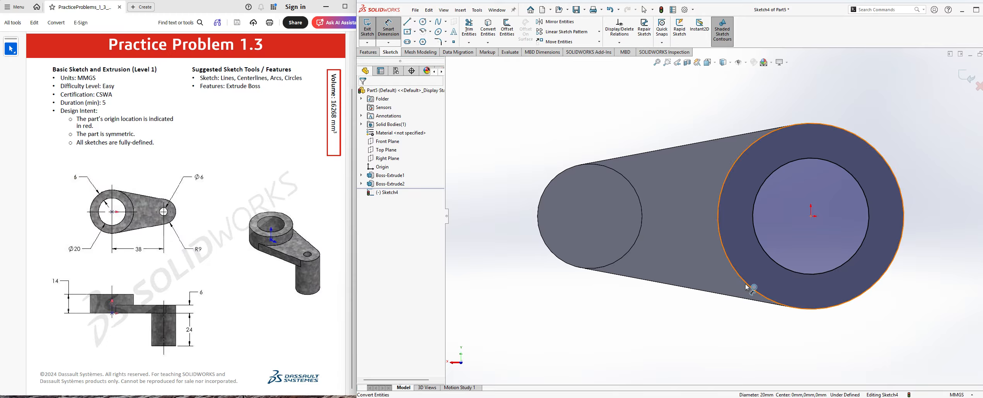
pyautogui.click(699, 321)
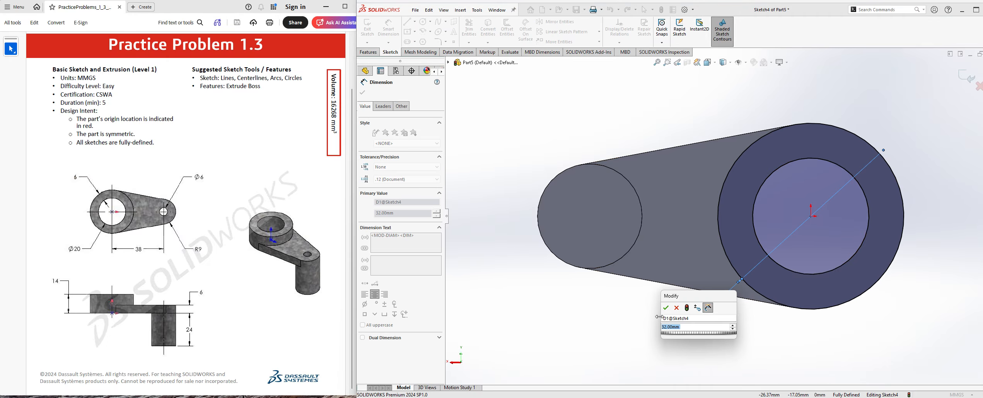
pyautogui.press('Return')
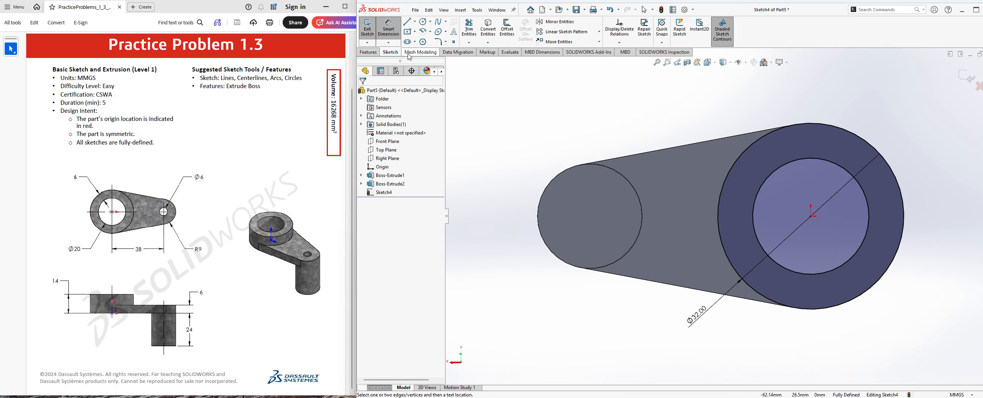
pyautogui.click(388, 31)
# Extrude the ring sketch 14 mm as a blind boss in the reversed direction, through the arm and merged with the body
pyautogui.click(367, 30)
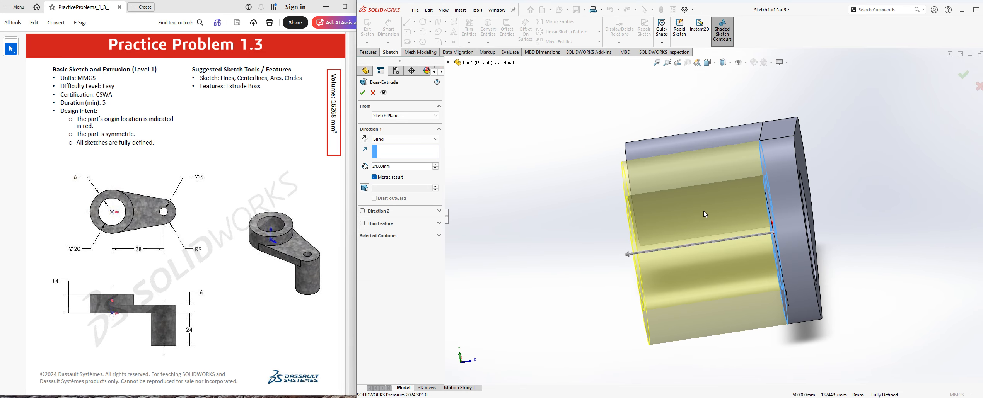
pyautogui.click(364, 139)
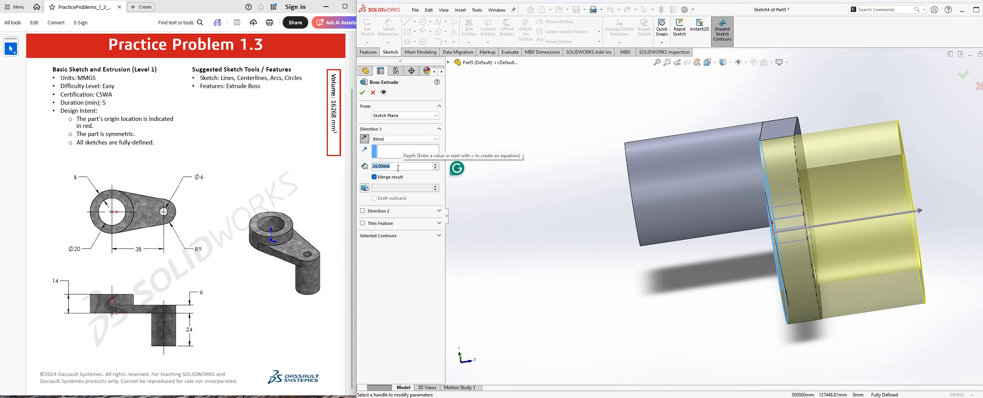
pyautogui.write('14')
pyautogui.press('Return')
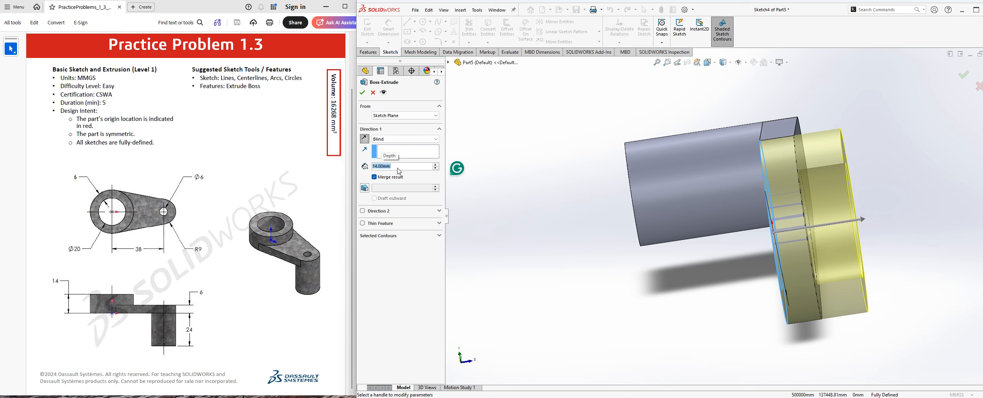
pyautogui.click(363, 92)
# Start an extruded-cut sketch on the post's end face and draw a concentric circle about 7.3 mm in diameter
pyautogui.moveTo(580, 199); pyautogui.dragTo(499, 217, button='middle')
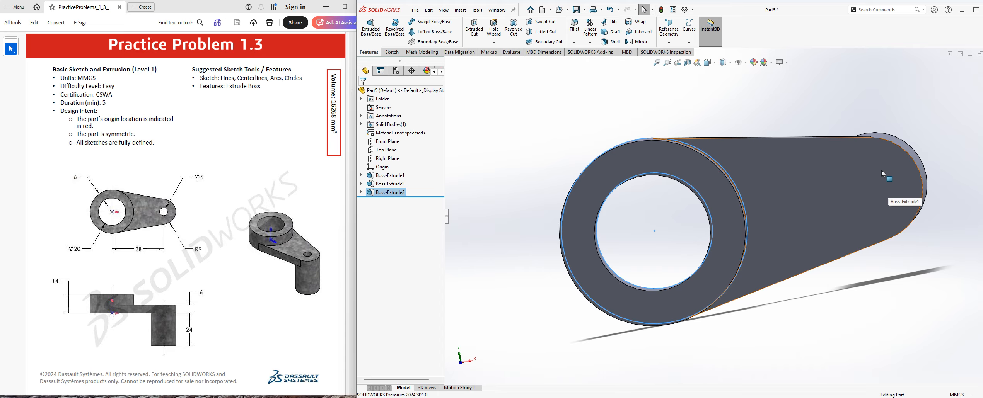
pyautogui.moveTo(882, 170); pyautogui.dragTo(723, 223, button='middle')
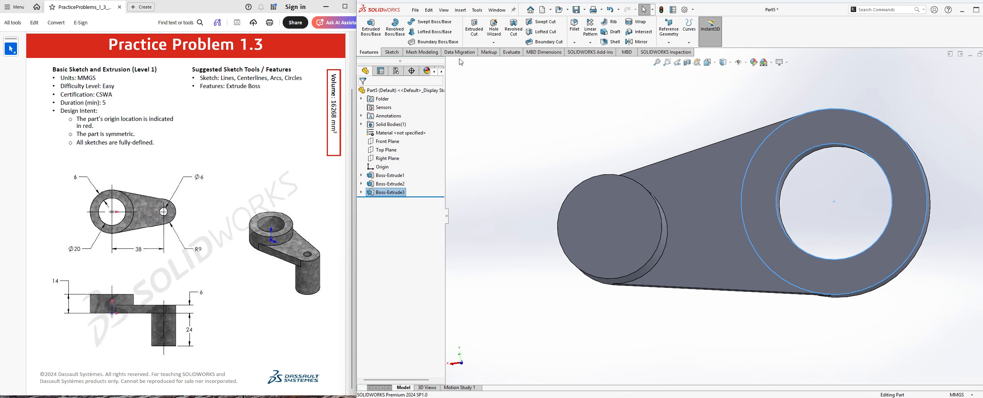
pyautogui.click(473, 36)
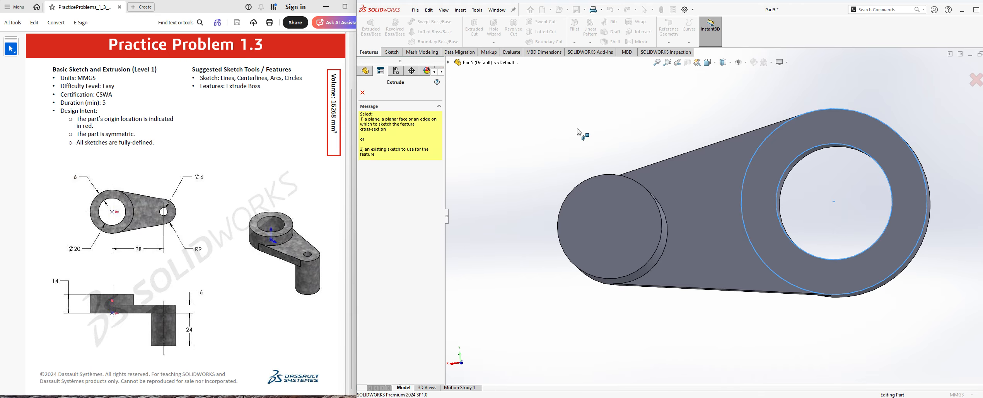
pyautogui.moveTo(628, 252); pyautogui.dragTo(847, 294, button='middle')
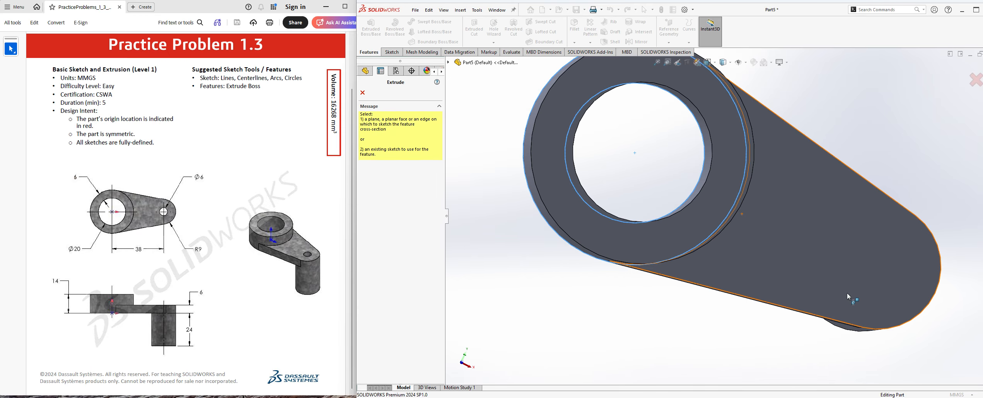
pyautogui.moveTo(870, 250); pyautogui.dragTo(734, 261, button='middle')
pyautogui.scroll(5, 684, 260)
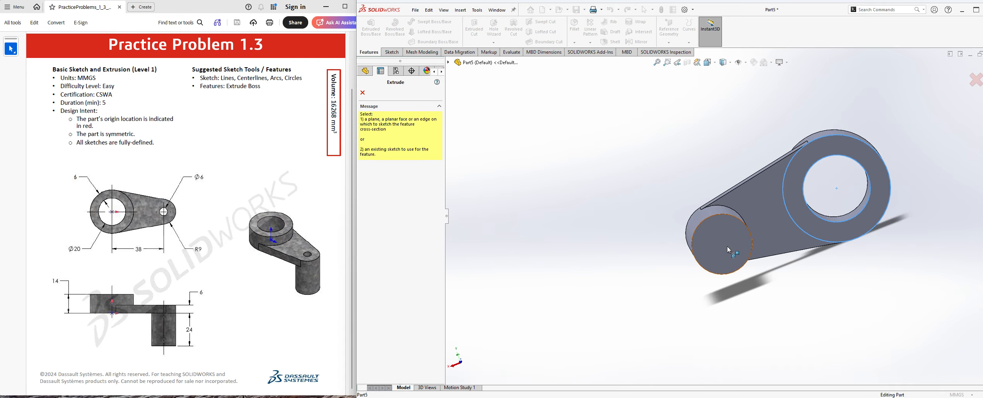
pyautogui.click(727, 247)
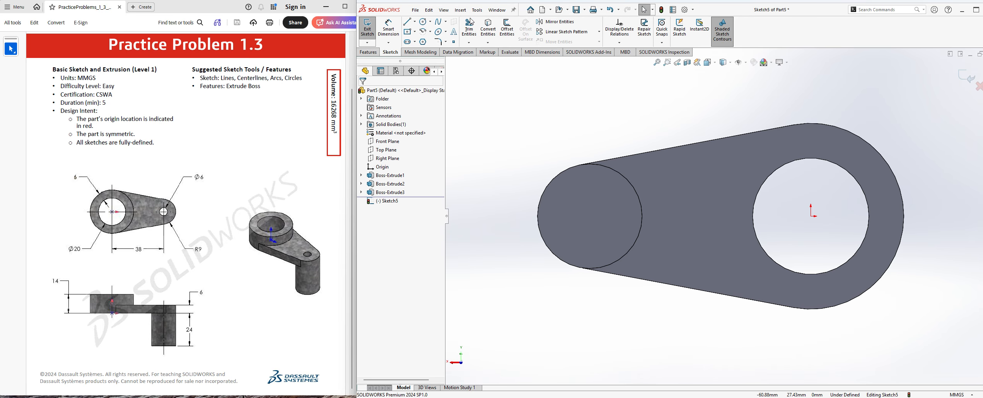
pyautogui.click(424, 22)
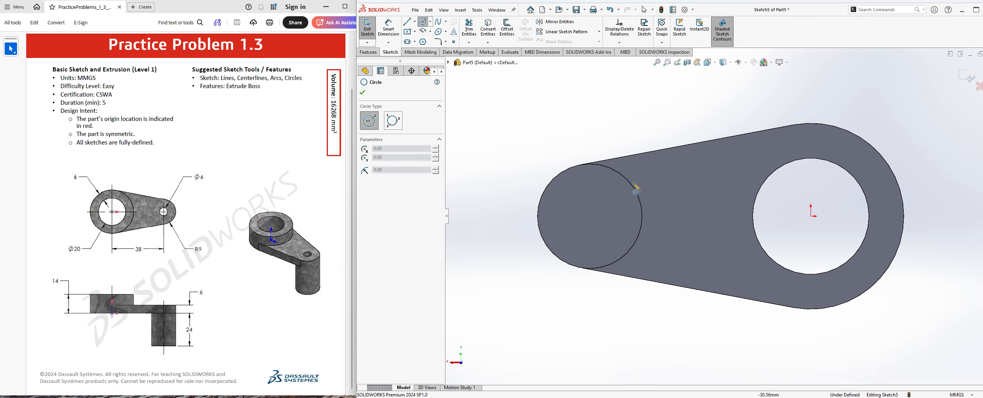
pyautogui.click(590, 217)
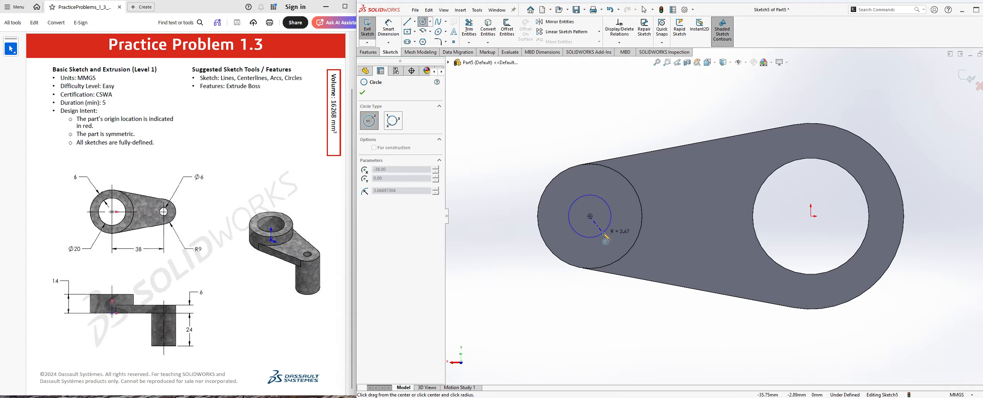
pyautogui.click(603, 233)
# Dimension the diameter of the circle on the post's end face as 6 mm and finish the sketch
pyautogui.click(388, 29)
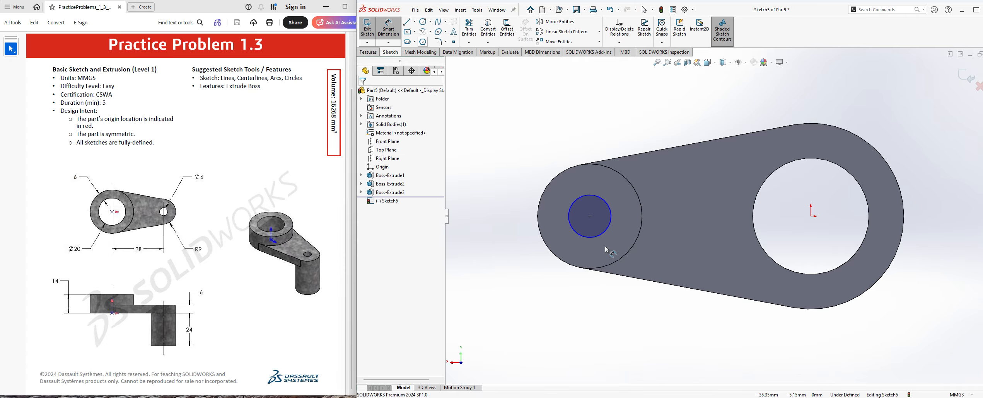
pyautogui.click(601, 236)
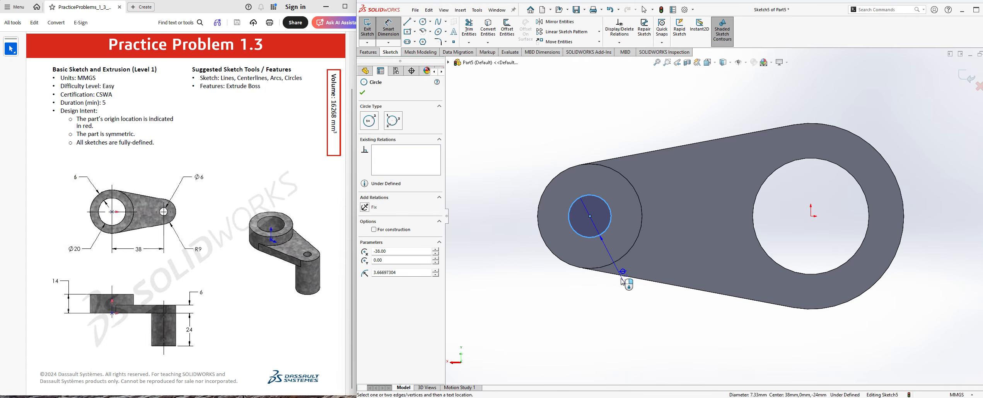
pyautogui.click(636, 305)
pyautogui.write('6')
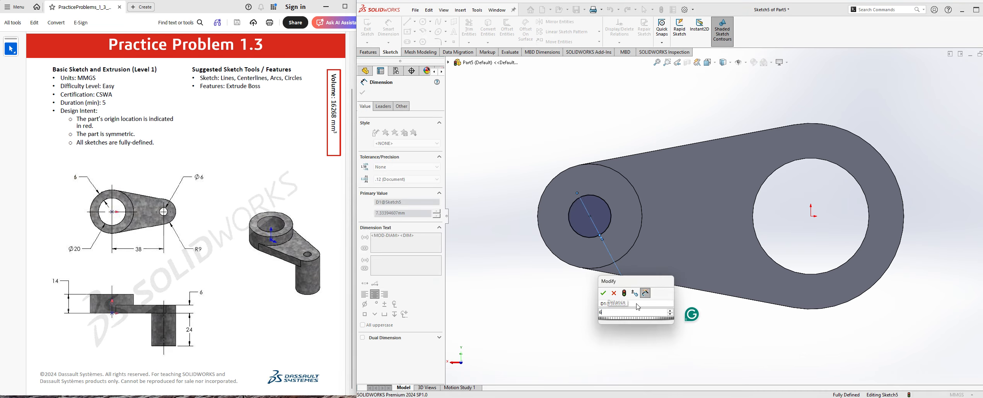
pyautogui.press('Return')
pyautogui.click(389, 37)
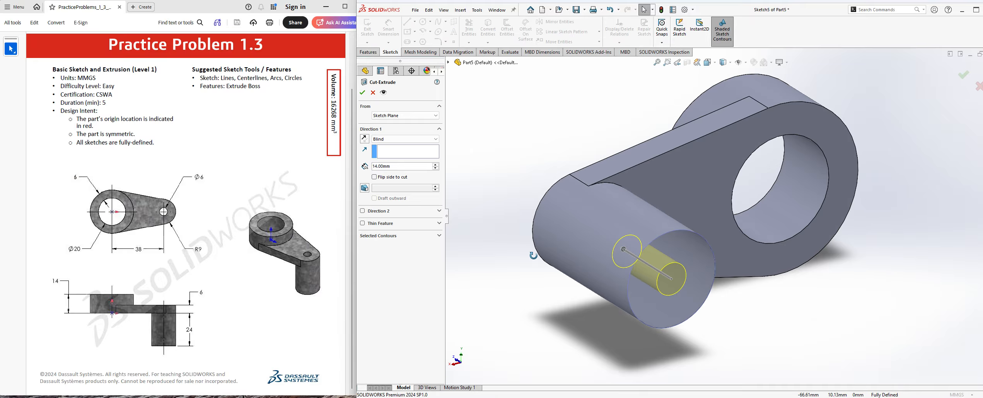
# Try the Through All end condition for the post's hole cut, then return it to Blind
pyautogui.moveTo(533, 255); pyautogui.dragTo(557, 256, button='middle')
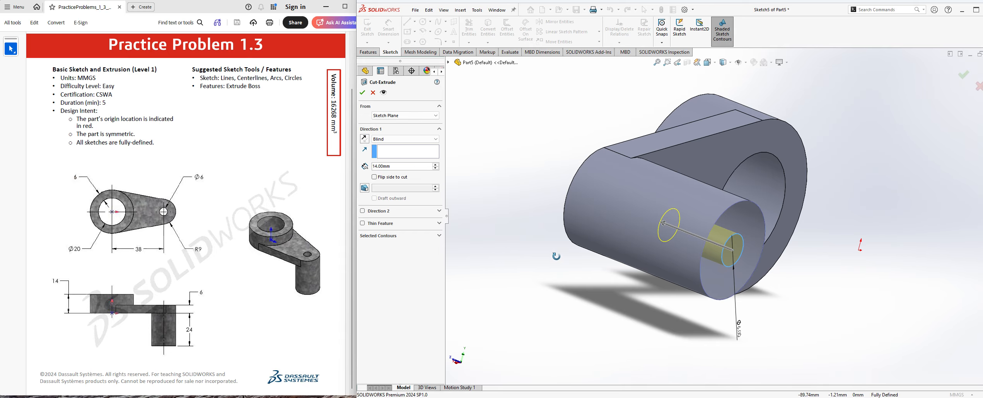
pyautogui.click(410, 139)
pyautogui.click(402, 152)
pyautogui.moveTo(557, 185); pyautogui.dragTo(445, 185, button='middle')
pyautogui.click(423, 139)
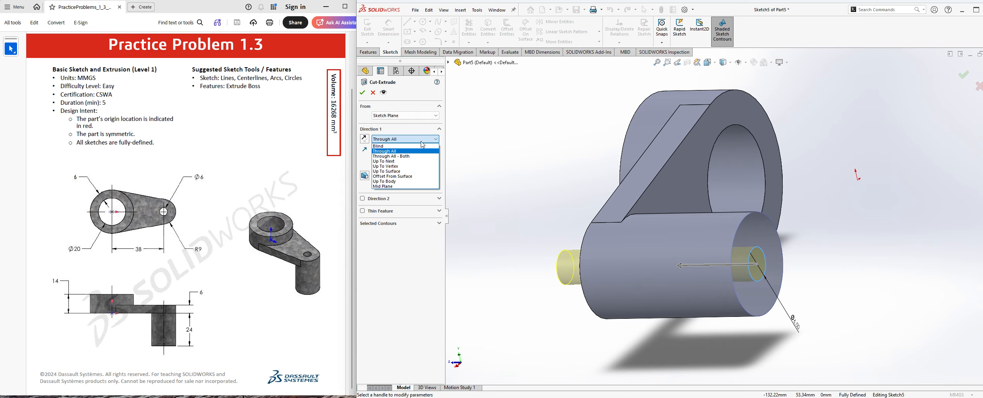
pyautogui.click(421, 147)
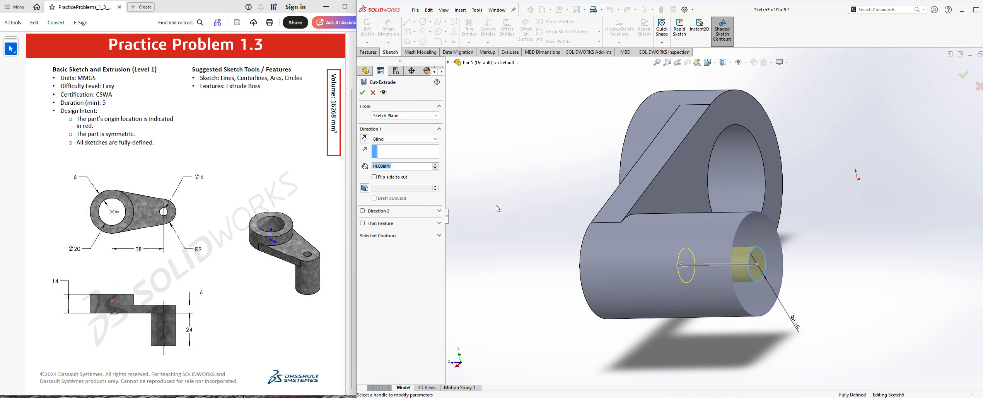
# Increase the blind depth of the post's hole cut to 44 mm
pyautogui.moveTo(449, 171); pyautogui.dragTo(454, 174, button='middle')
pyautogui.click(436, 165)
pyautogui.click(436, 164)
pyautogui.click(435, 165)
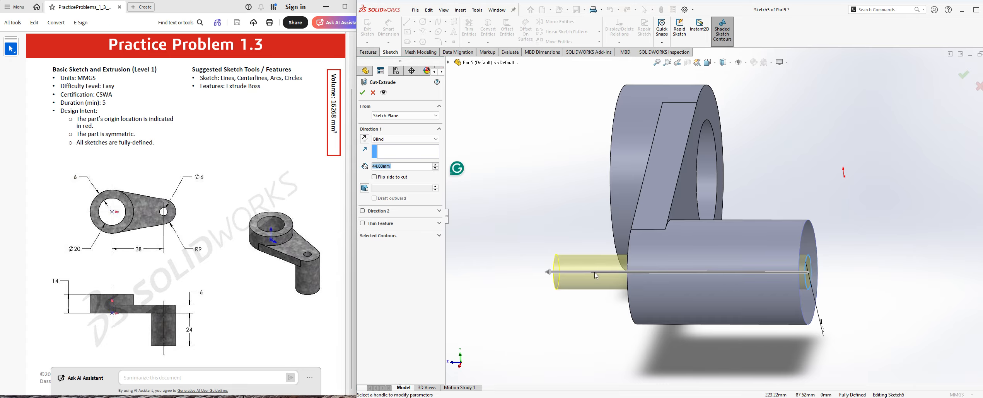
# Try the Up To Surface end condition for the hole cut, ending at the arm's flat face opposite the post
pyautogui.click(401, 139)
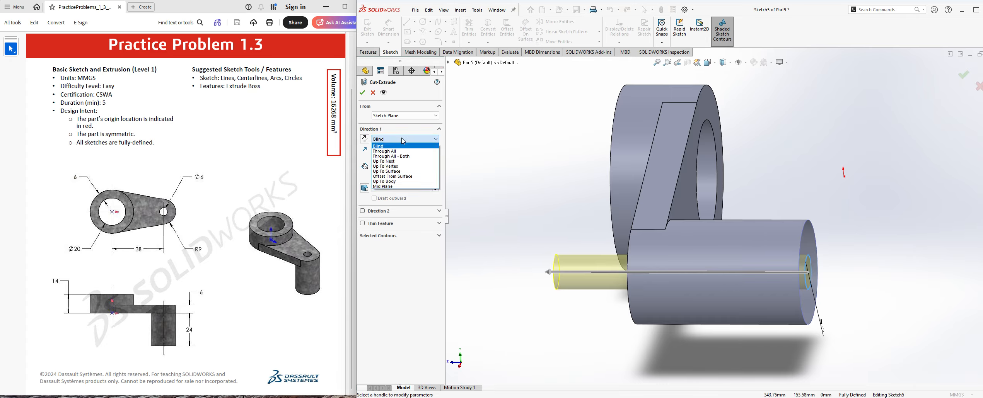
pyautogui.click(406, 170)
pyautogui.moveTo(502, 227); pyautogui.dragTo(586, 267, button='middle')
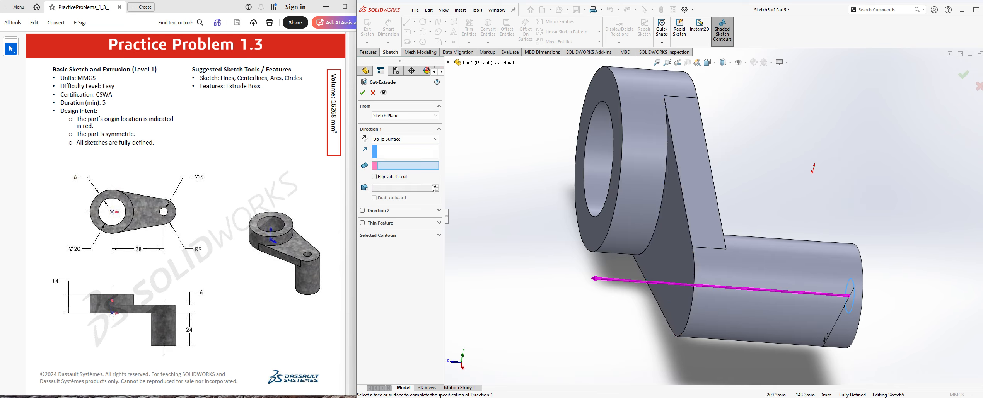
pyautogui.click(411, 140)
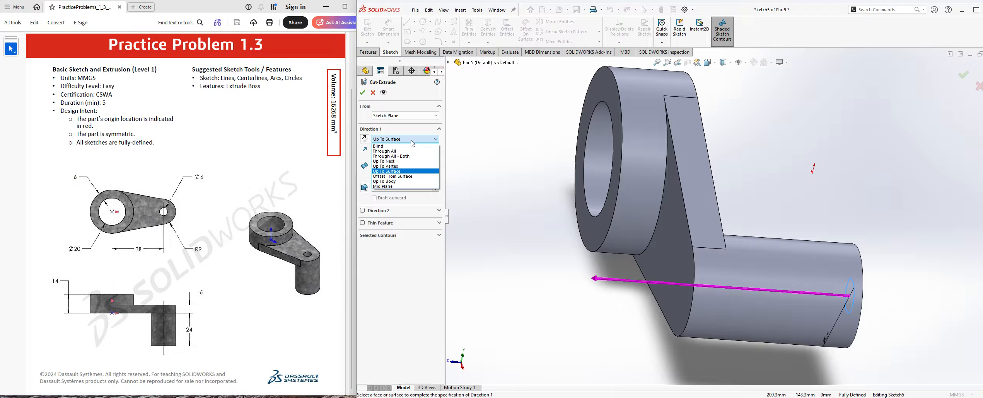
pyautogui.click(411, 141)
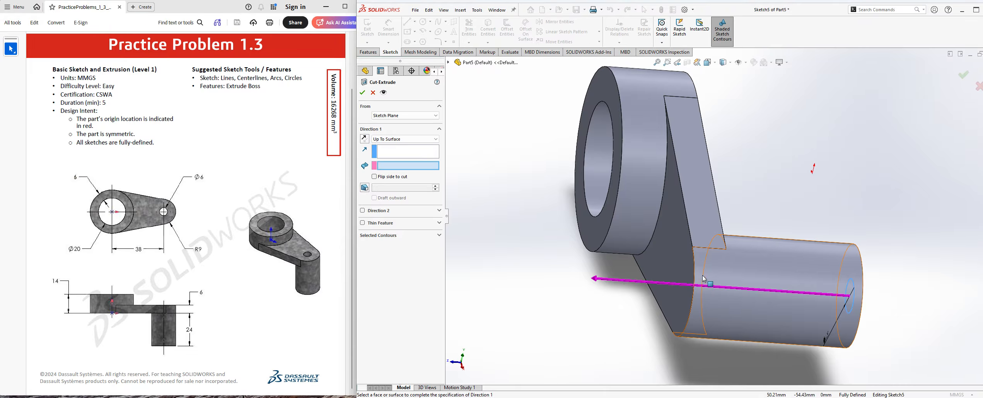
pyautogui.click(684, 266)
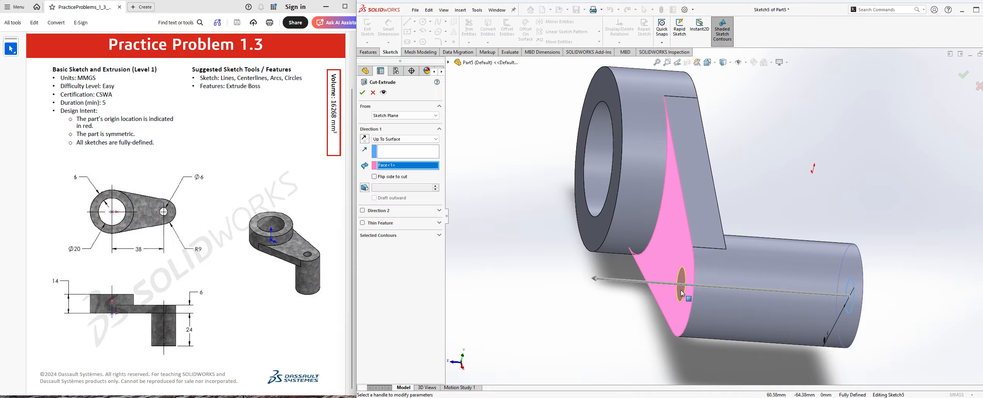
# Cut the 6 mm hole through the post and arm with the Up To Next end condition
pyautogui.click(430, 140)
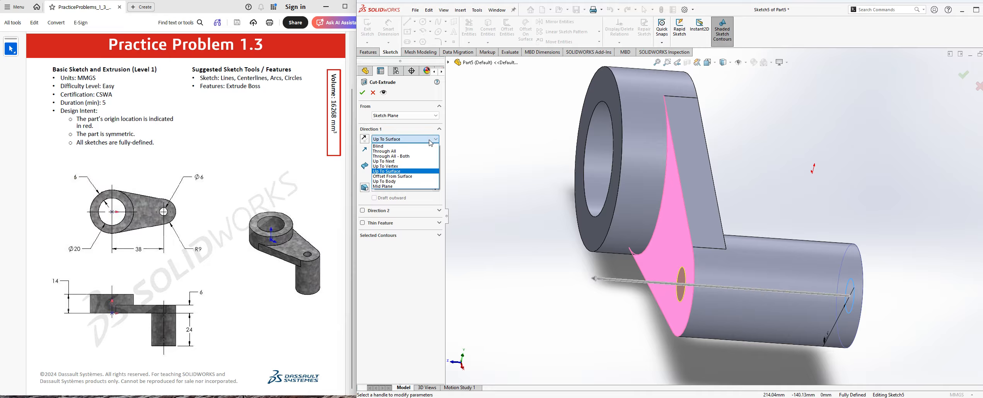
pyautogui.click(401, 162)
pyautogui.moveTo(671, 242); pyautogui.dragTo(783, 289, button='middle')
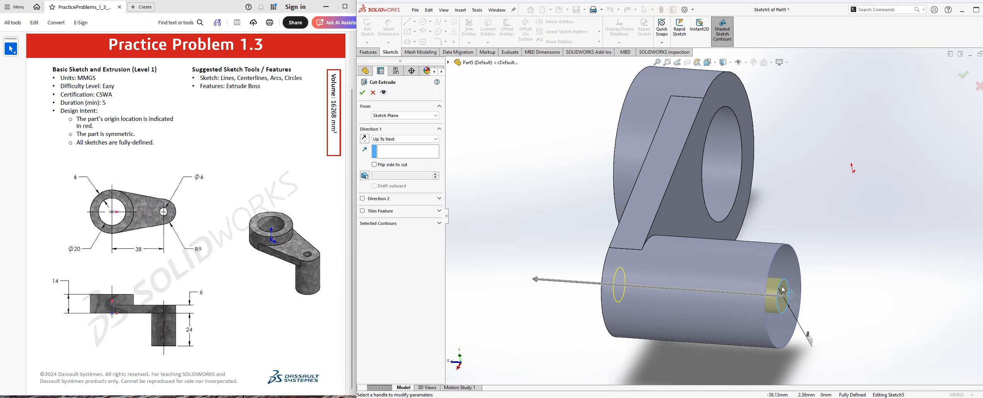
pyautogui.moveTo(604, 290); pyautogui.dragTo(643, 278, button='middle')
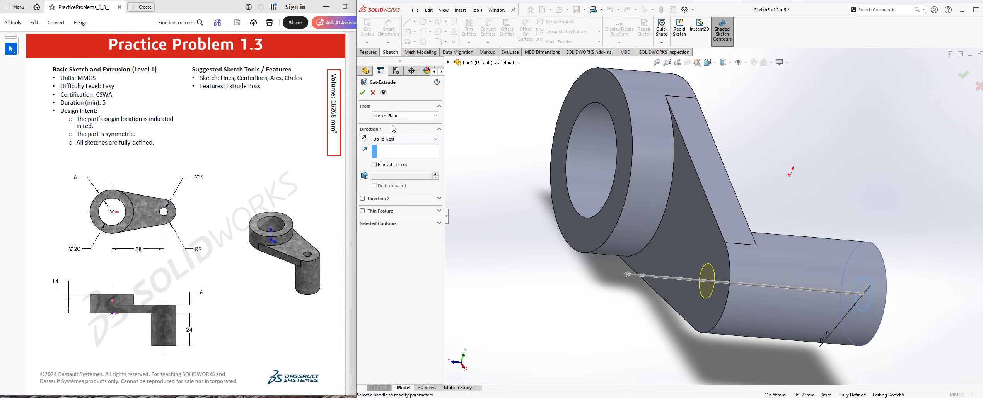
pyautogui.click(363, 93)
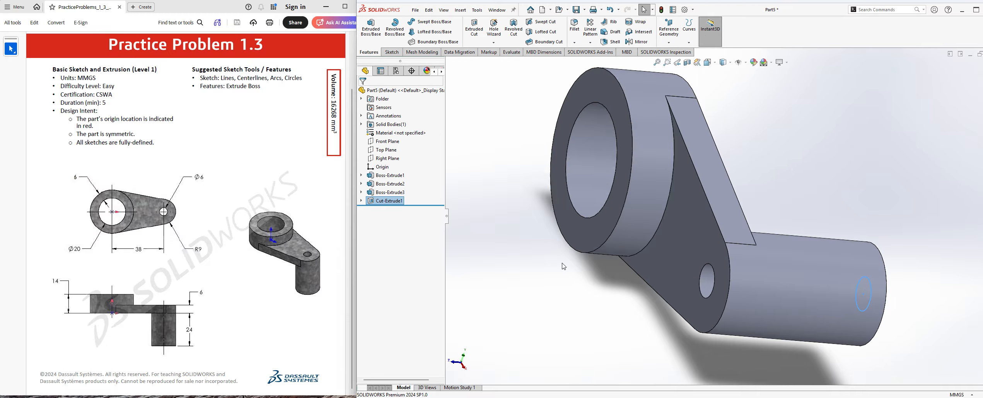
# Evaluate the mass properties of the finished part to check its volume against the drawing
pyautogui.moveTo(564, 266); pyautogui.dragTo(585, 348, button='middle')
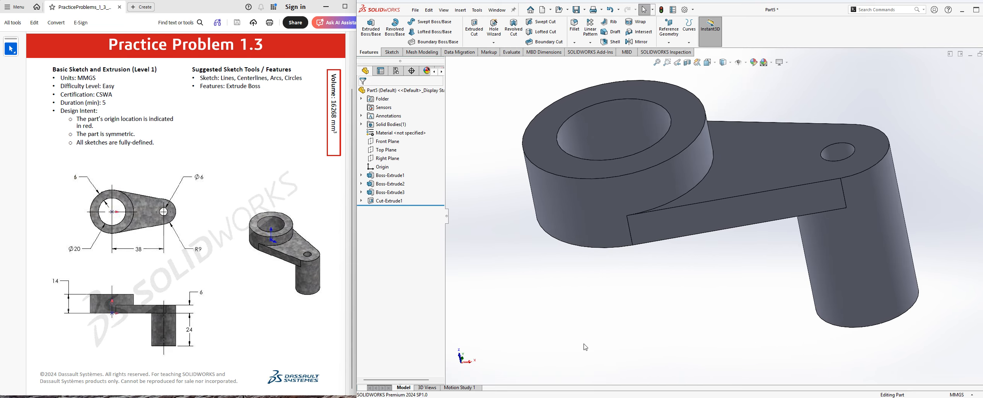
pyautogui.scroll(2, 585, 348)
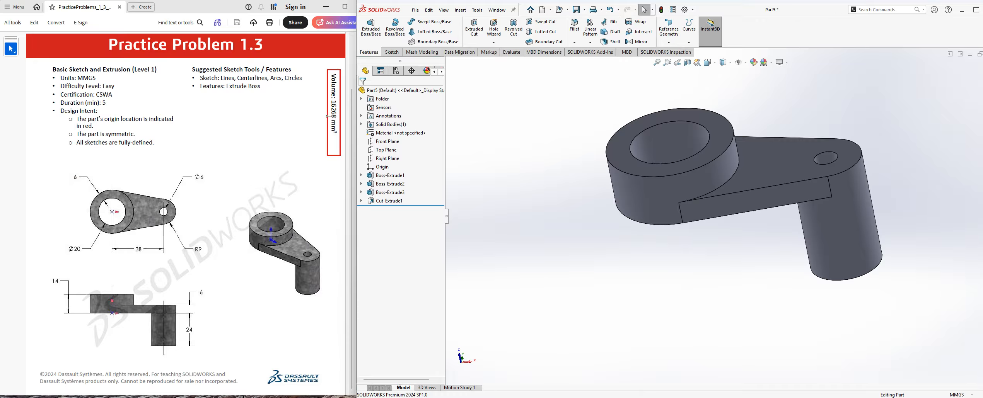
pyautogui.click(512, 52)
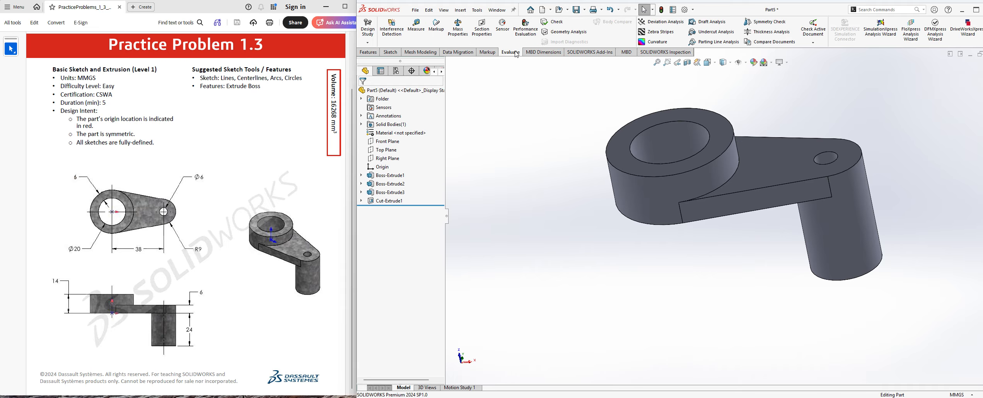
pyautogui.click(466, 34)
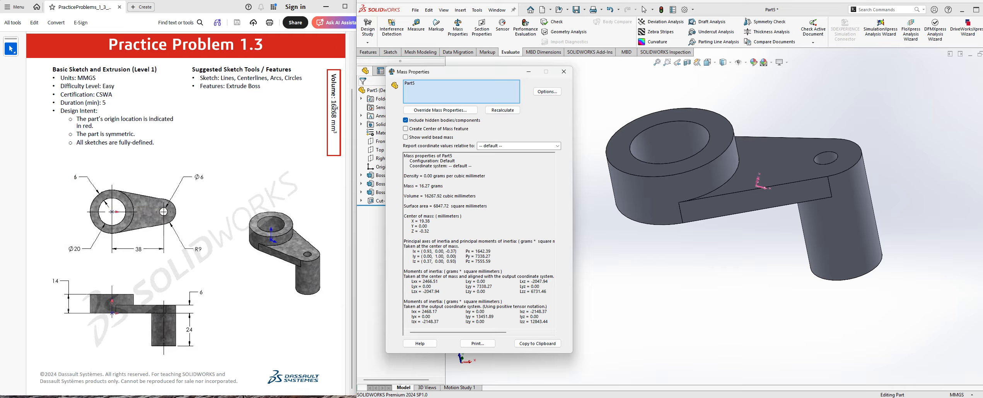
# Highlight the specified volume value on the drawing sheet for comparison with the computed volume, and close the mass properties results
pyautogui.moveTo(331, 102); pyautogui.dragTo(331, 121)
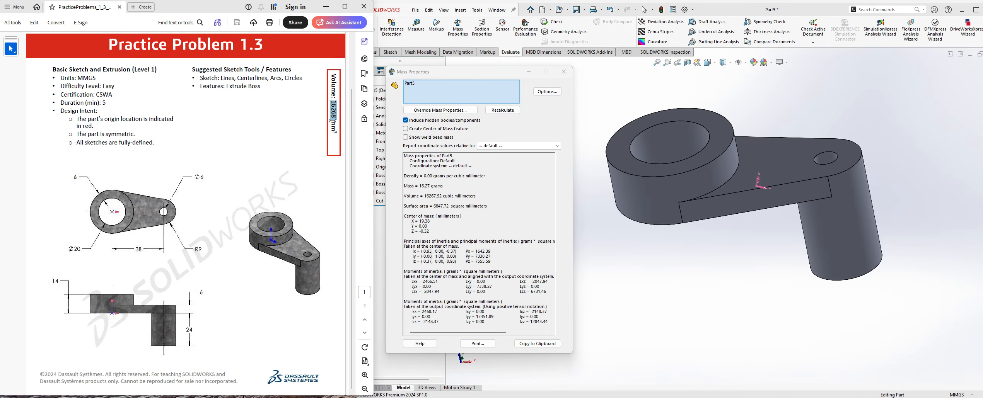
pyautogui.click(611, 292)
pyautogui.click(565, 72)
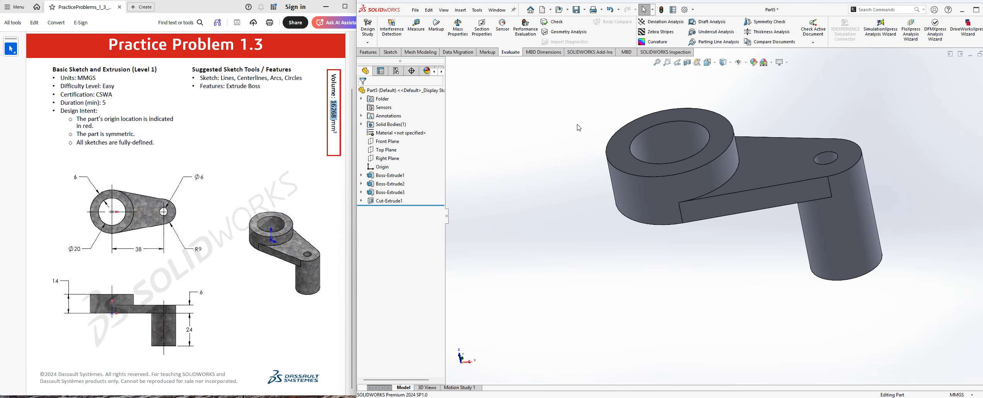
# Examine the finished arm's ring, hole and post from different angles, and expand the first boss extrusion to show its sketch
pyautogui.scroll(3, 693, 263)
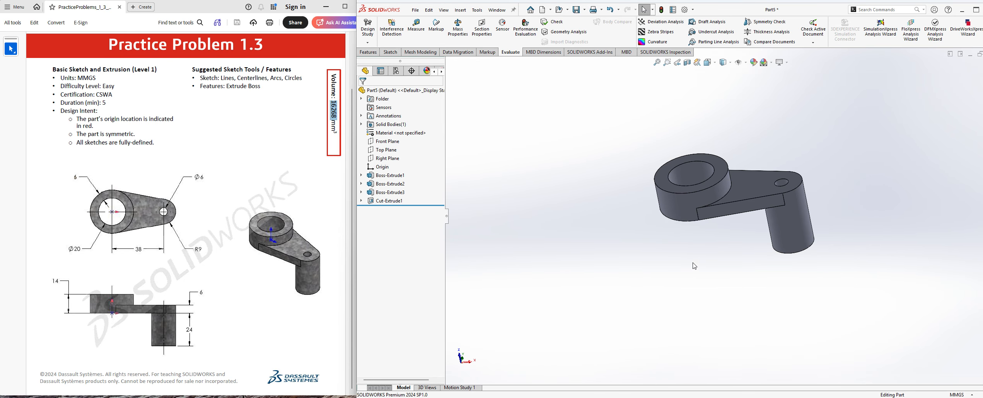
pyautogui.scroll(-5, 814, 179)
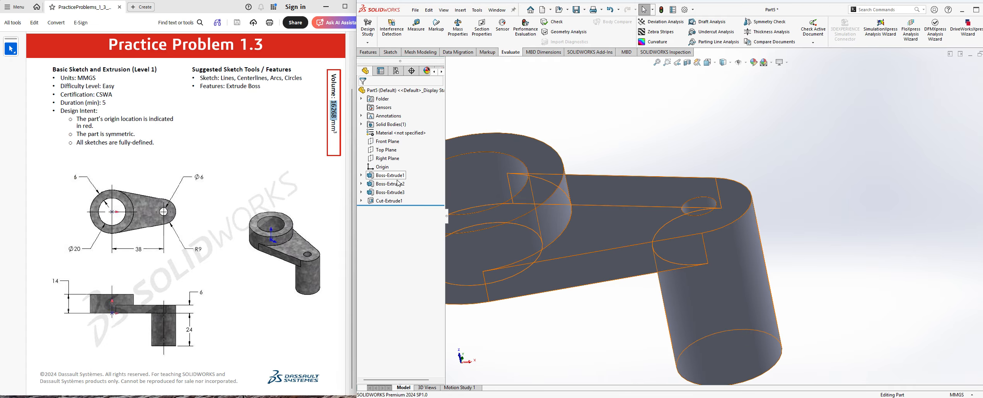
pyautogui.scroll(3, 721, 220)
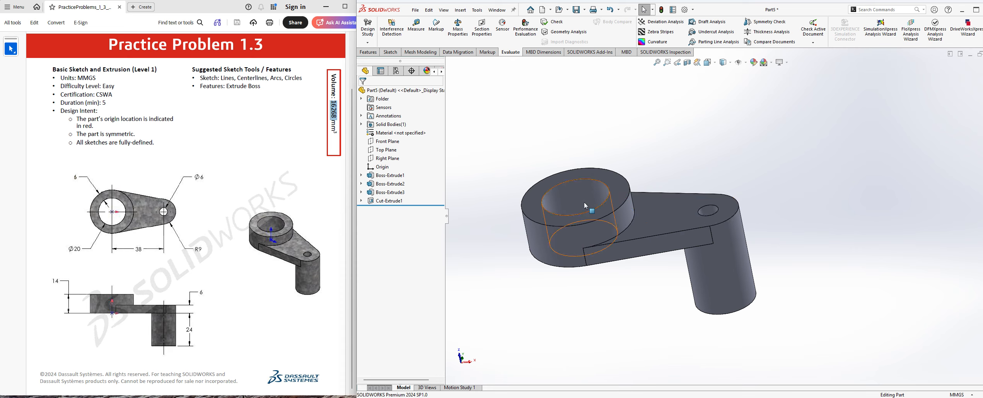
pyautogui.click(361, 176)
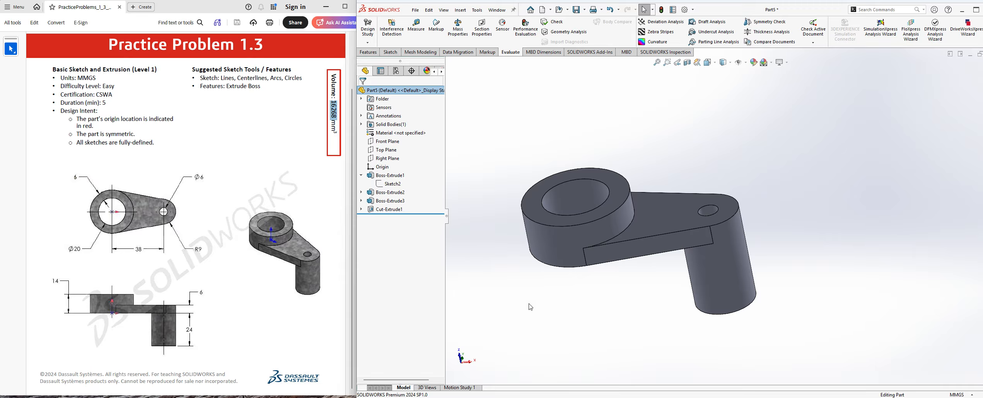
pyautogui.moveTo(594, 220); pyautogui.dragTo(573, 251, button='middle')
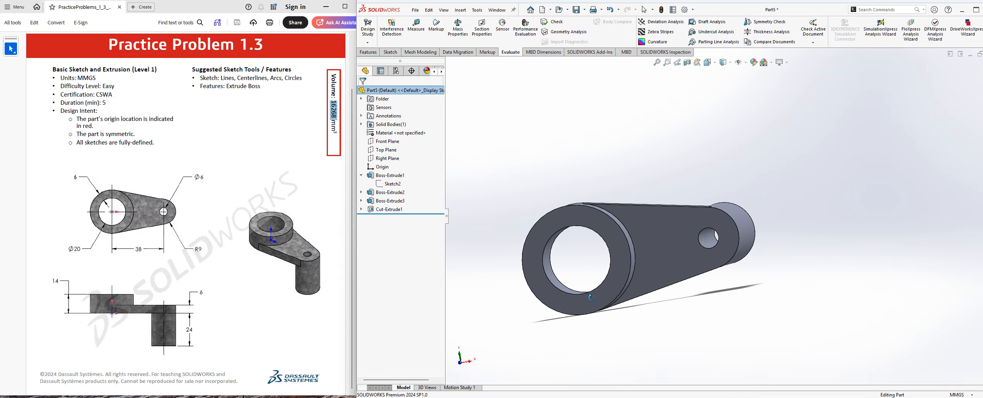
pyautogui.scroll(1, 520, 163)
pyautogui.scroll(-1, 520, 162)
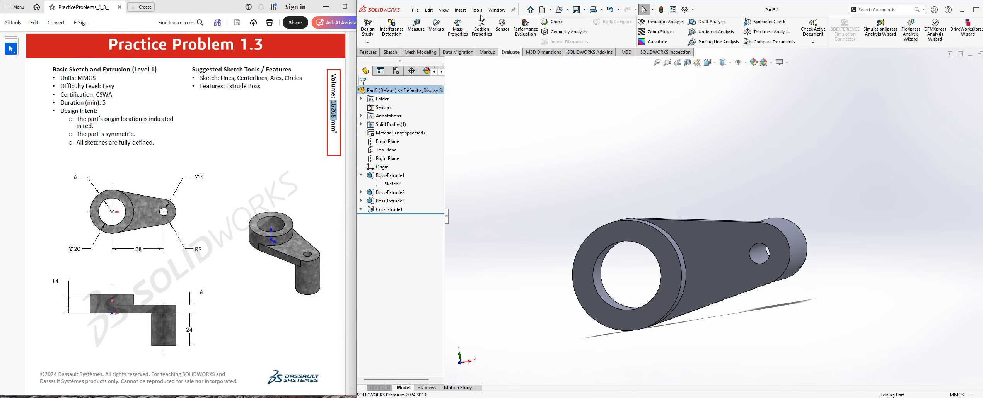